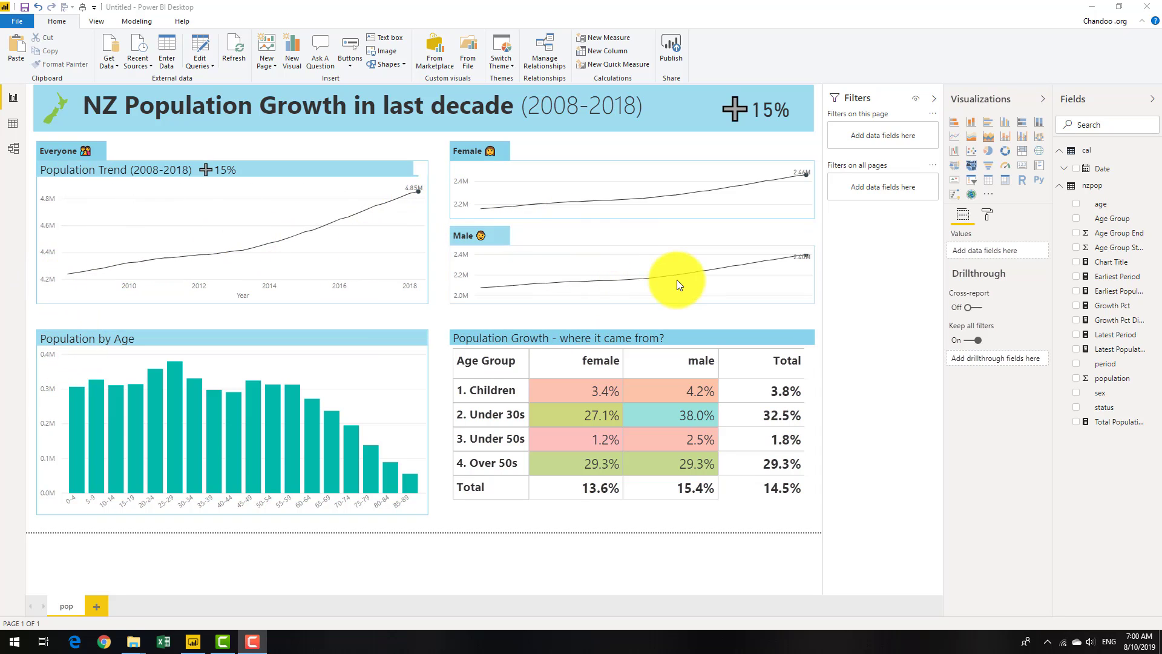
Step: Switch on value labels for the Population by Age bar chart
mouse_move(677, 279)
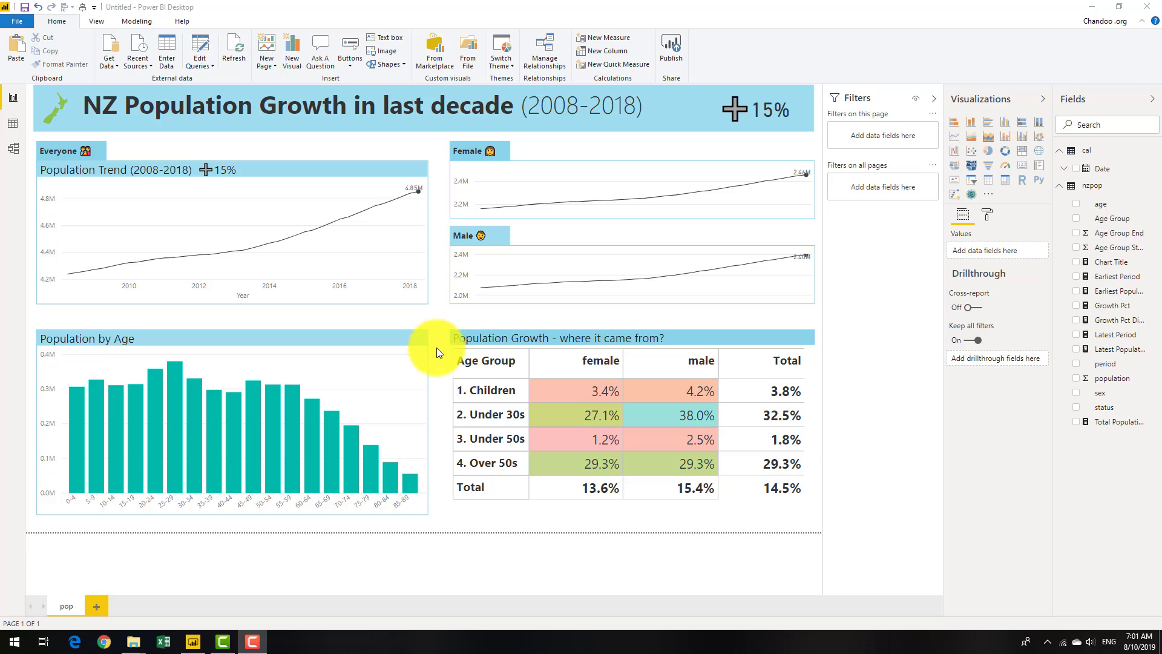
click(292, 338)
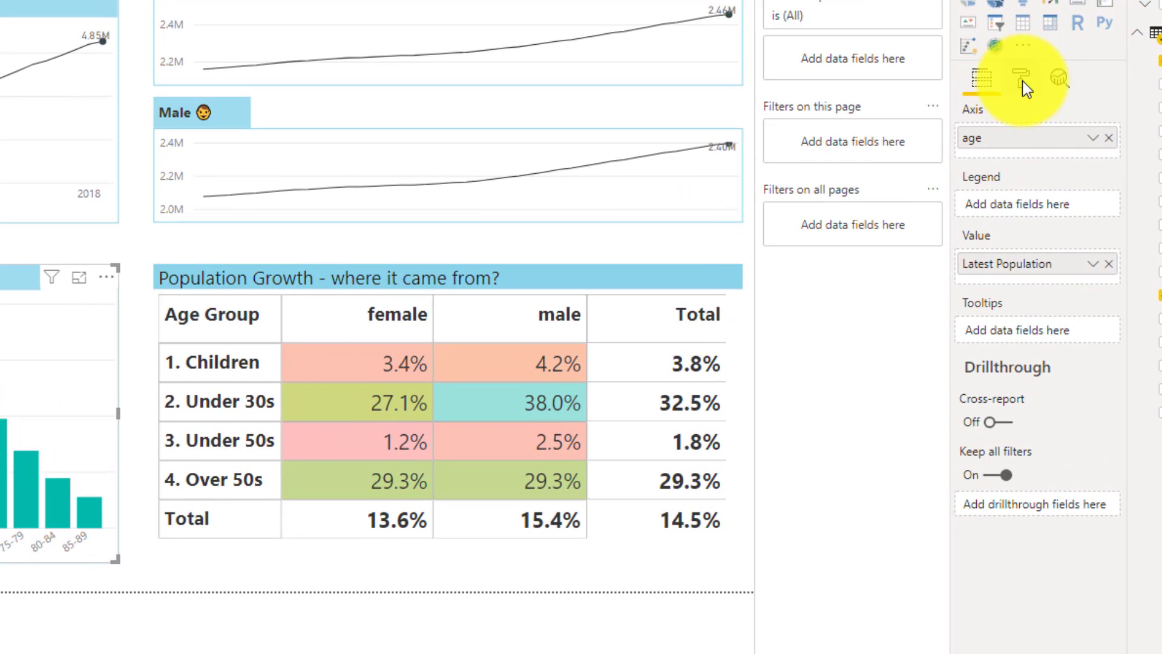
click(989, 204)
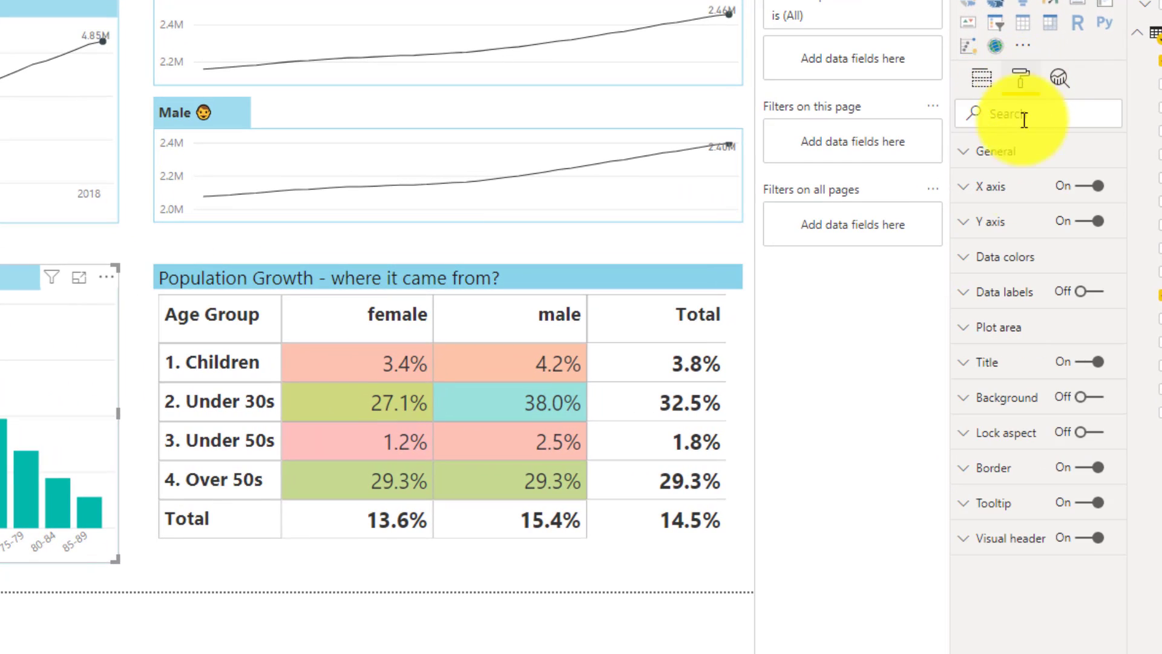
click(984, 294)
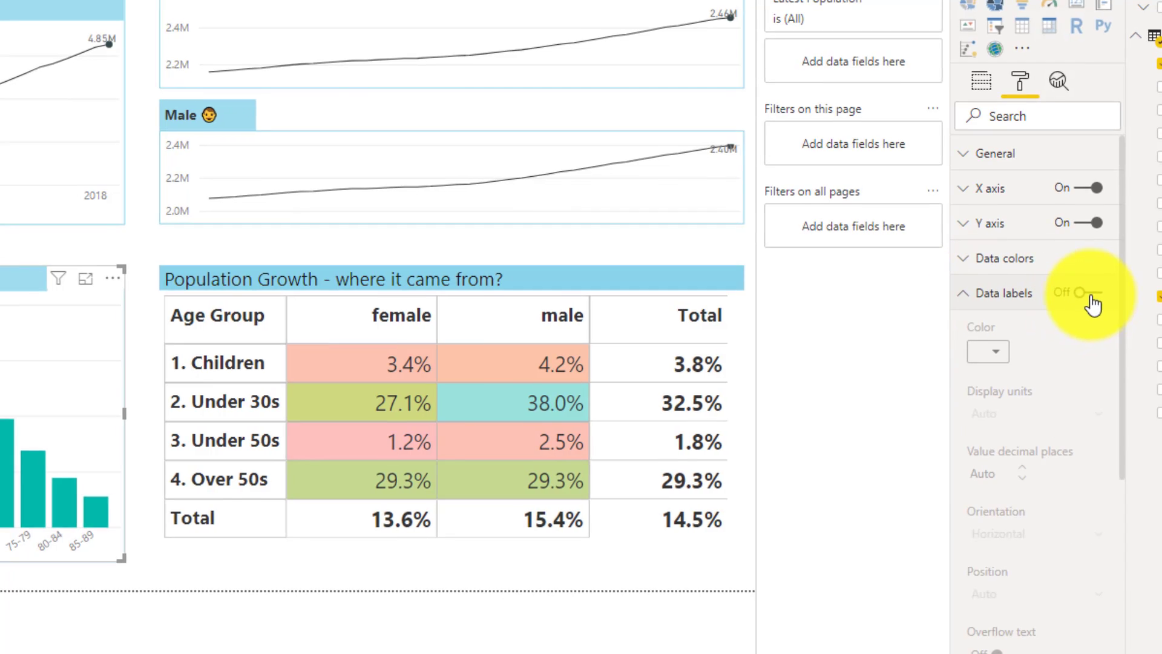
click(1090, 295)
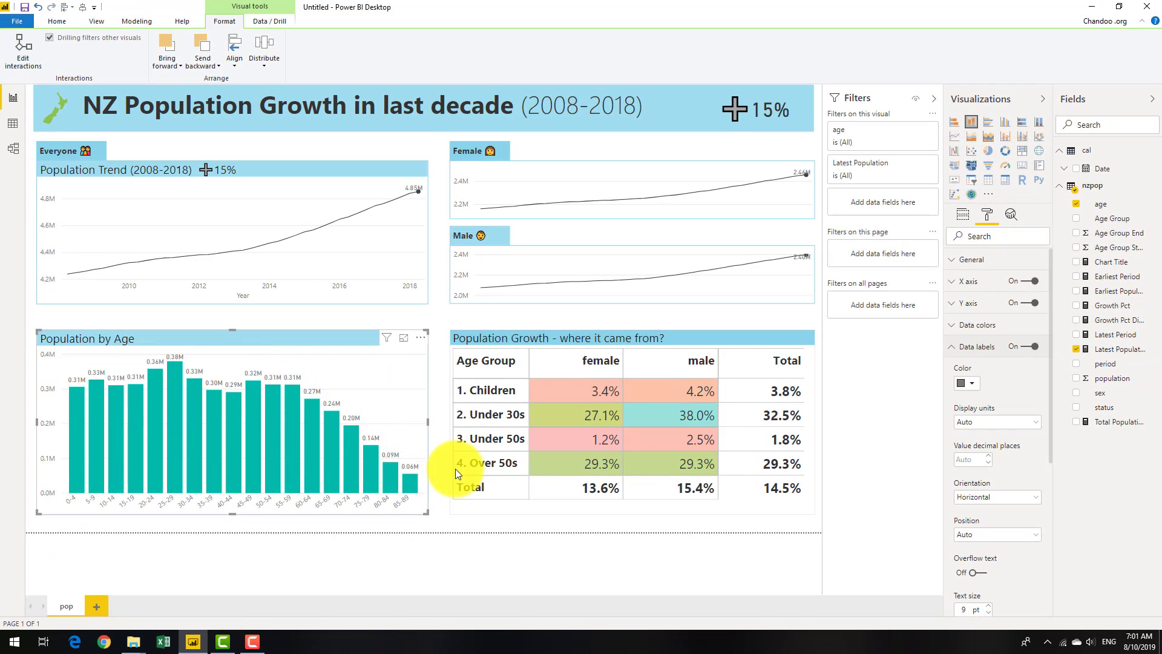
Step: Add a new blank report page, Page 1
scroll(1022, 516, down, 3)
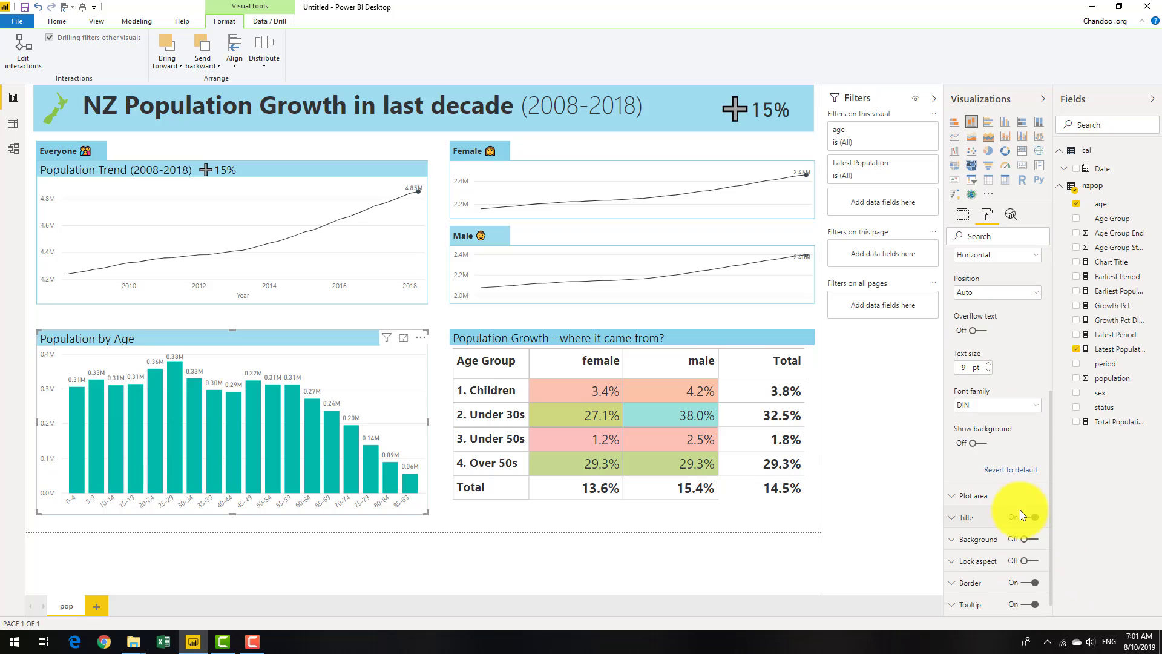
scroll(1003, 451, up, 2)
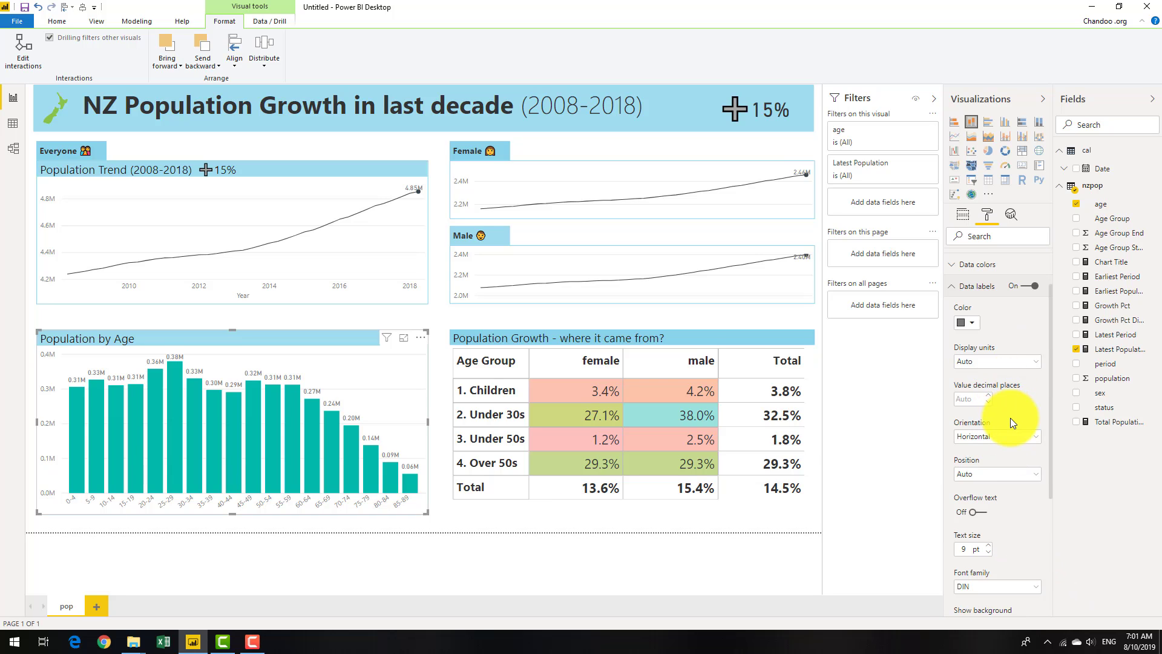
scroll(1036, 542, up, 1)
scroll(1035, 547, down, 2)
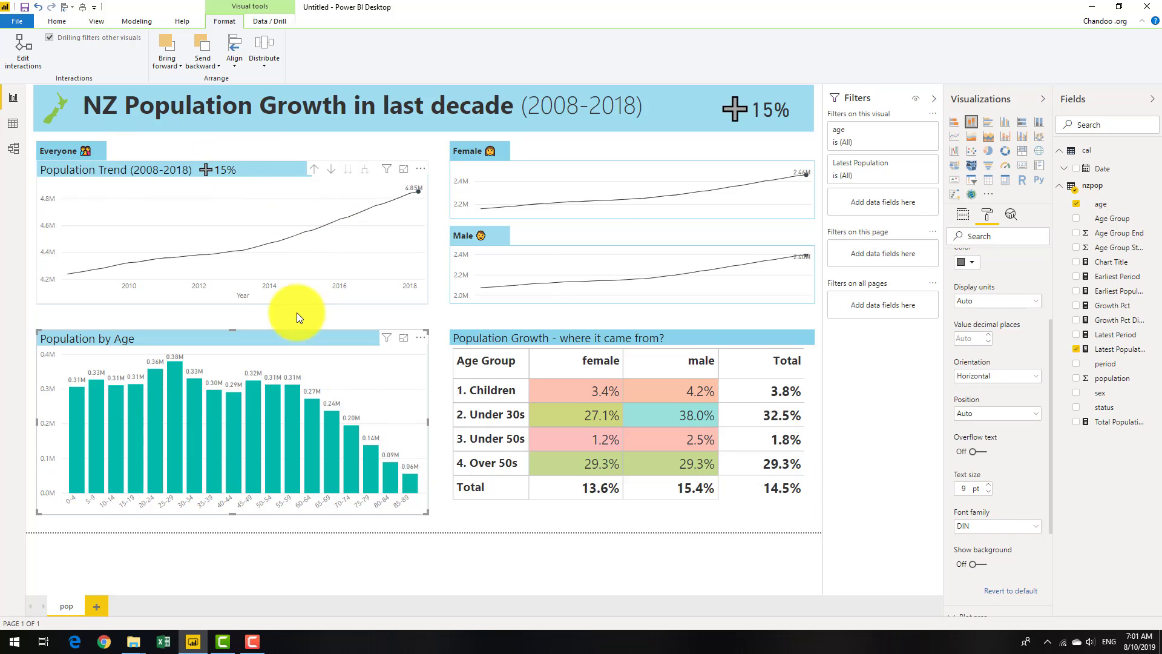
click(89, 612)
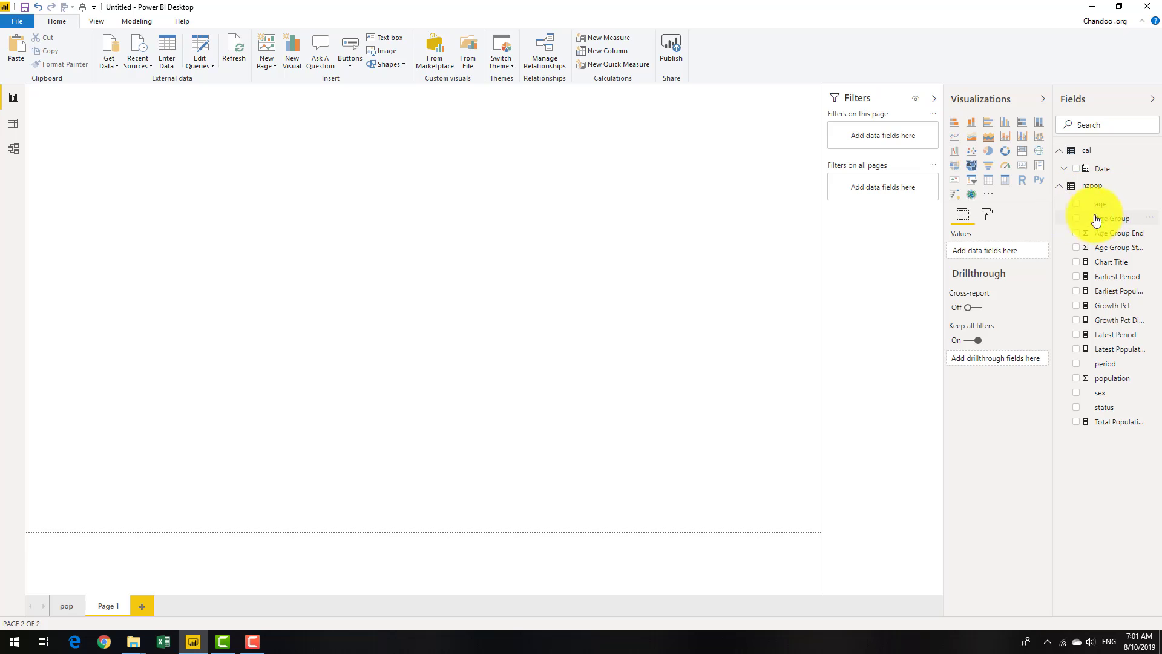
Step: Insert a line chart of Total Population by the Date hierarchy and enlarge it
click(954, 137)
click(1077, 172)
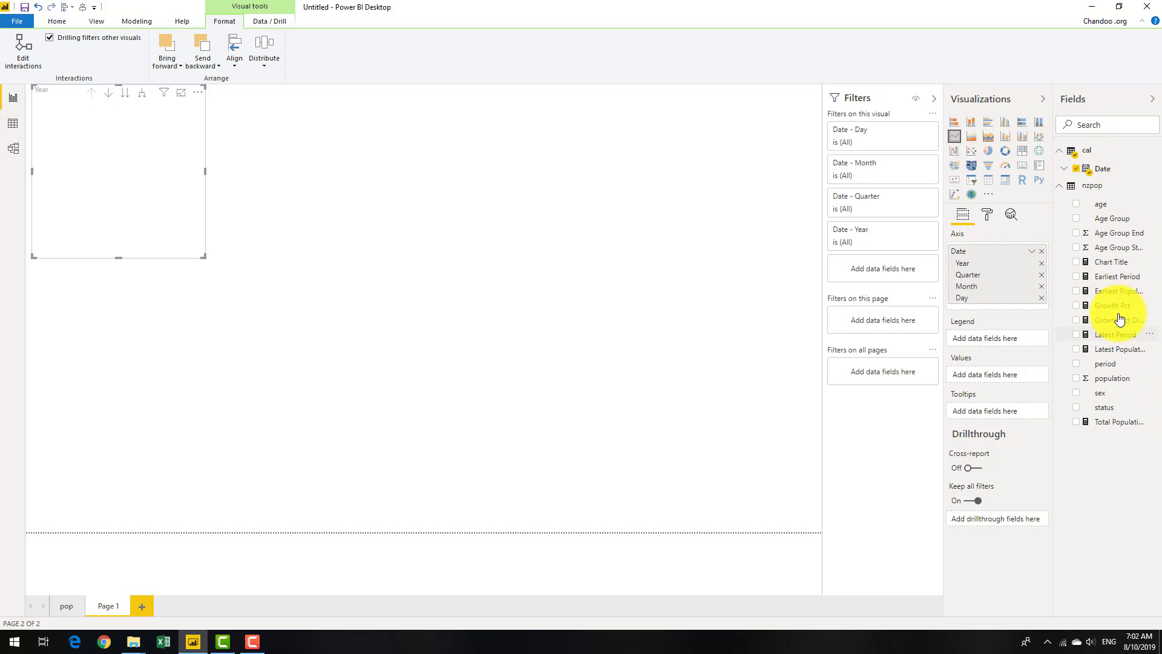
click(1077, 422)
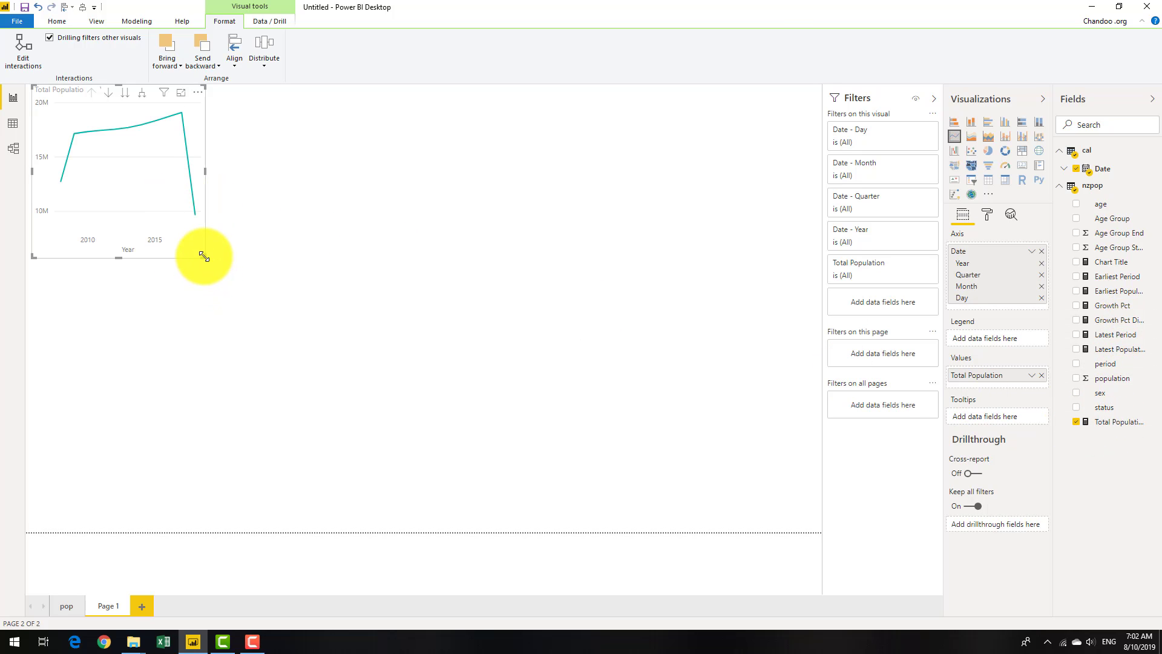
drag(203, 259, 576, 414)
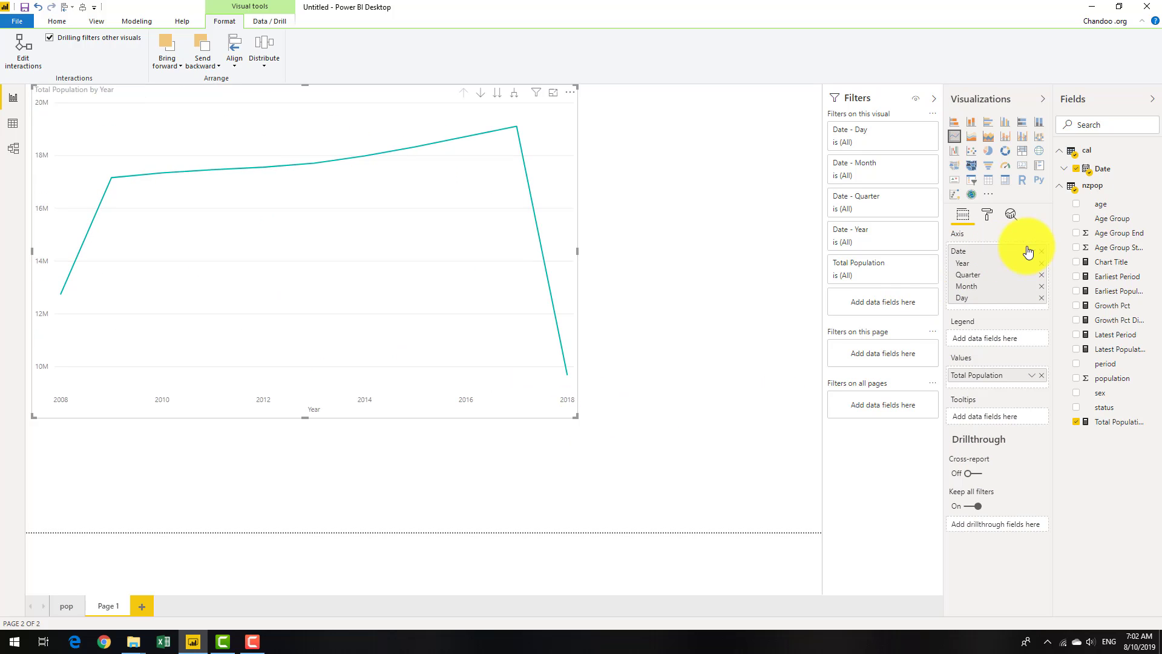
Step: Trim the date axis to Year and Quarter and drill down to quarterly values
click(1042, 276)
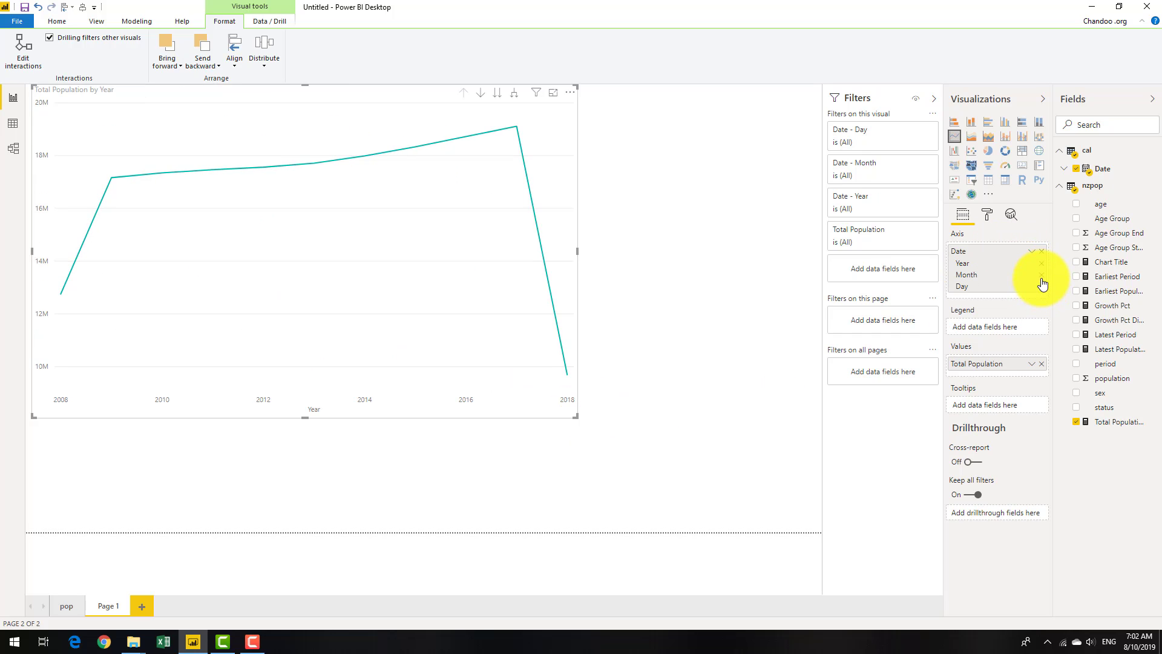
click(1041, 275)
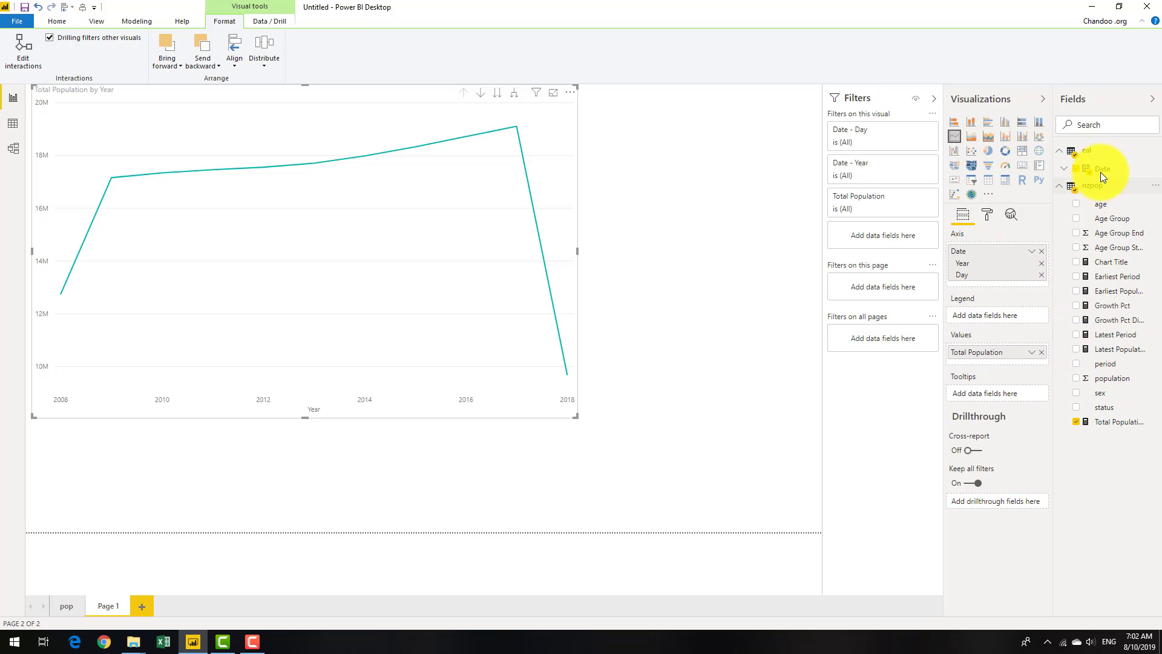
click(1042, 251)
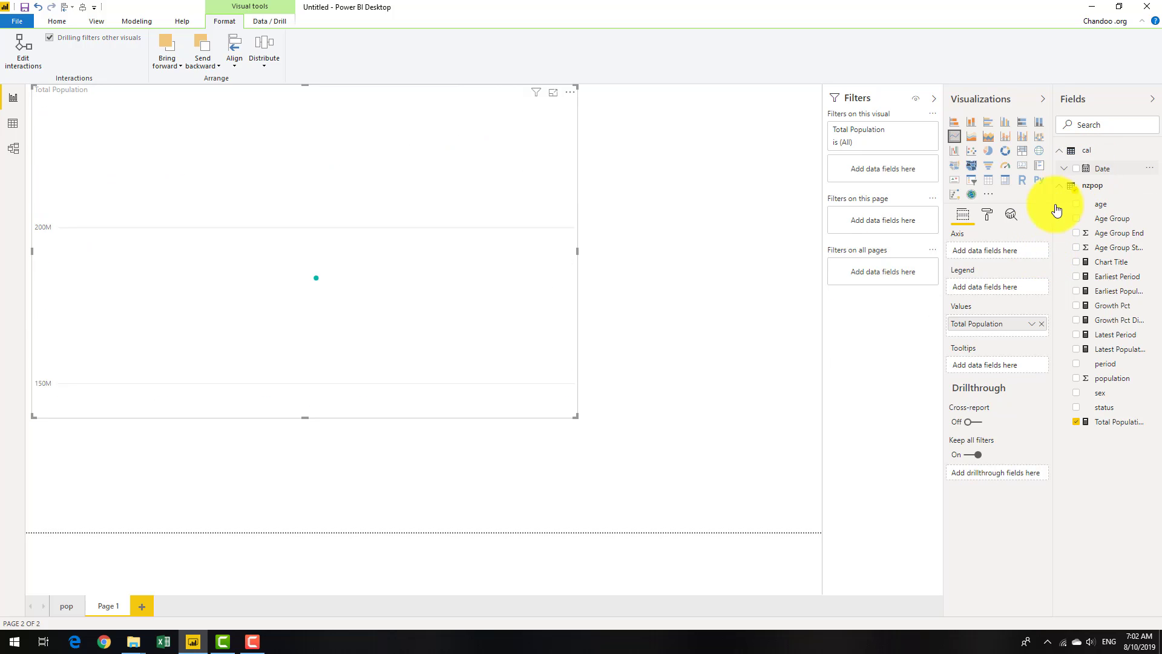
key(ctrl+z)
click(1042, 289)
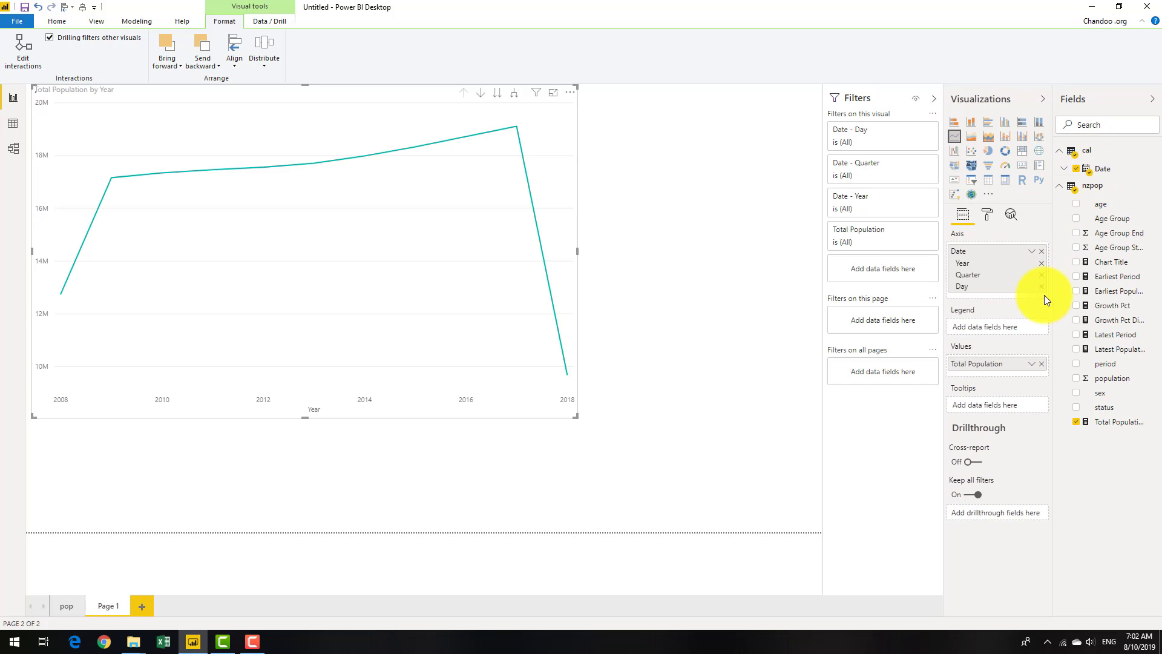
click(1041, 288)
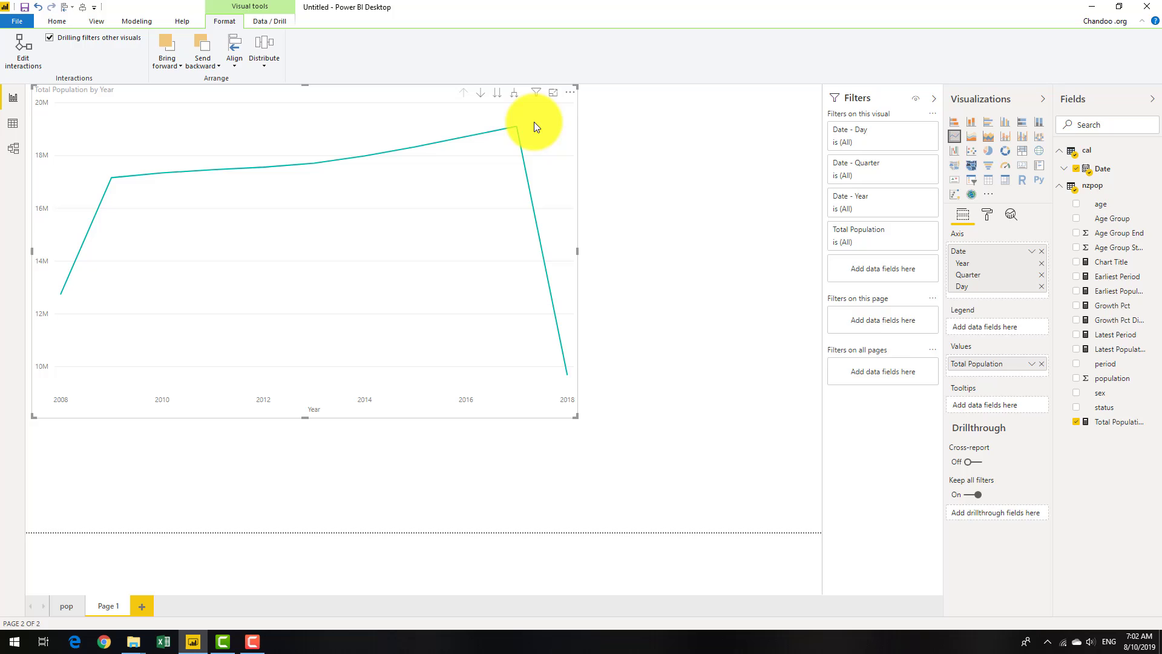
click(515, 95)
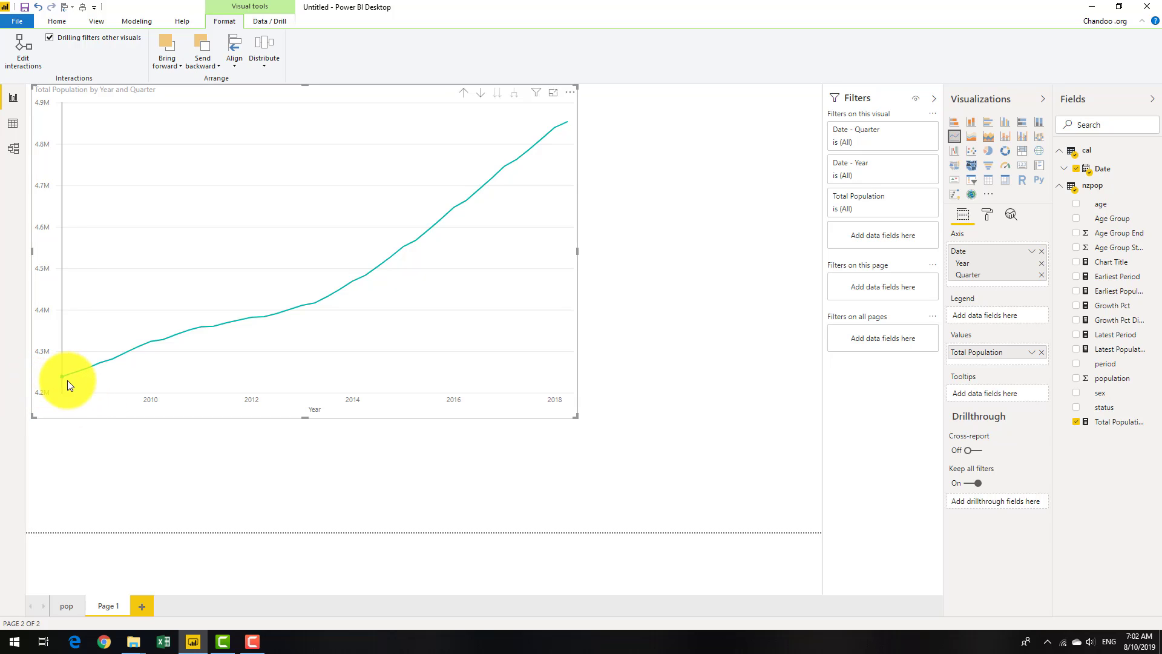
mouse_move(63, 378)
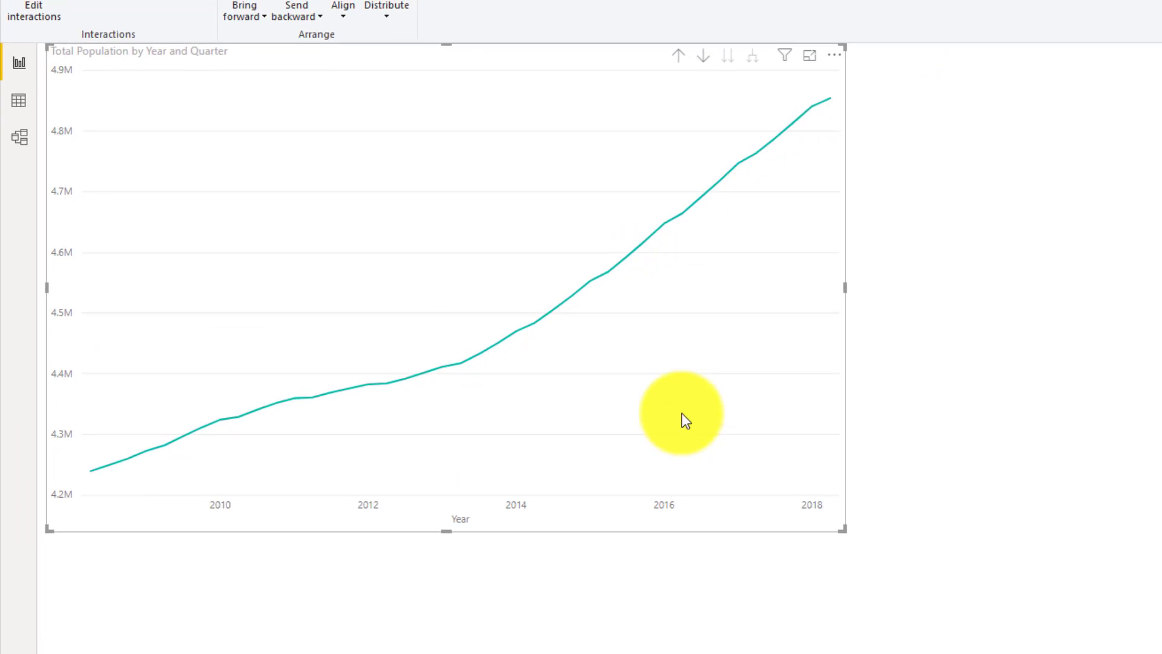
Step: Try data labels on the line chart, lowering label density to 5%
click(988, 215)
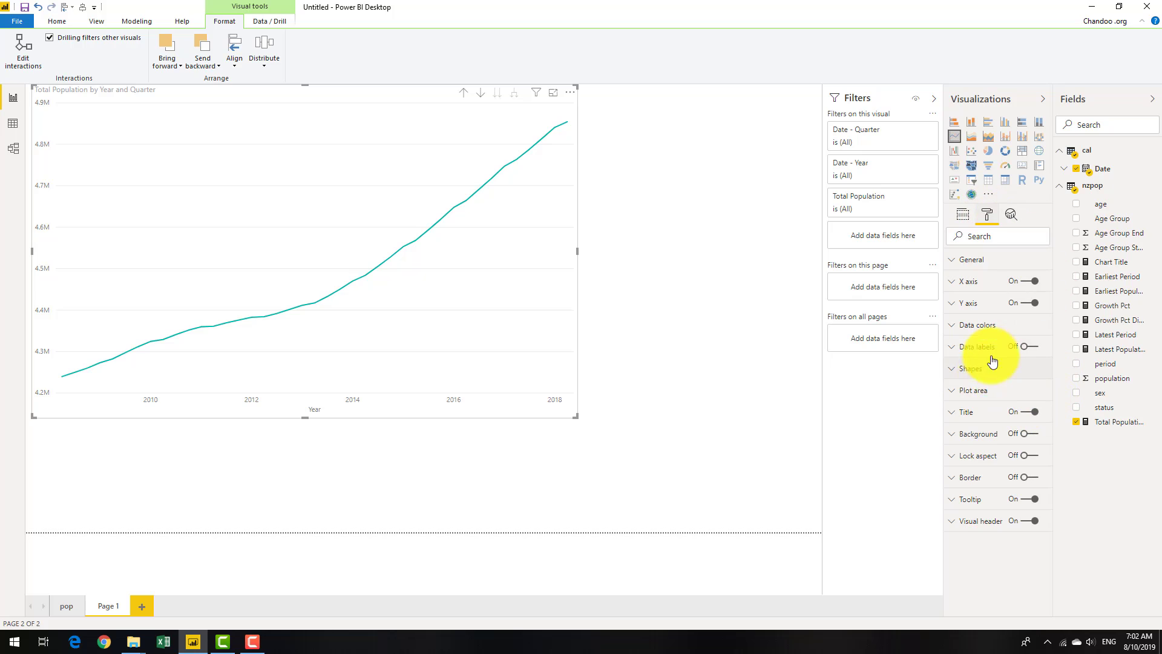
click(1034, 349)
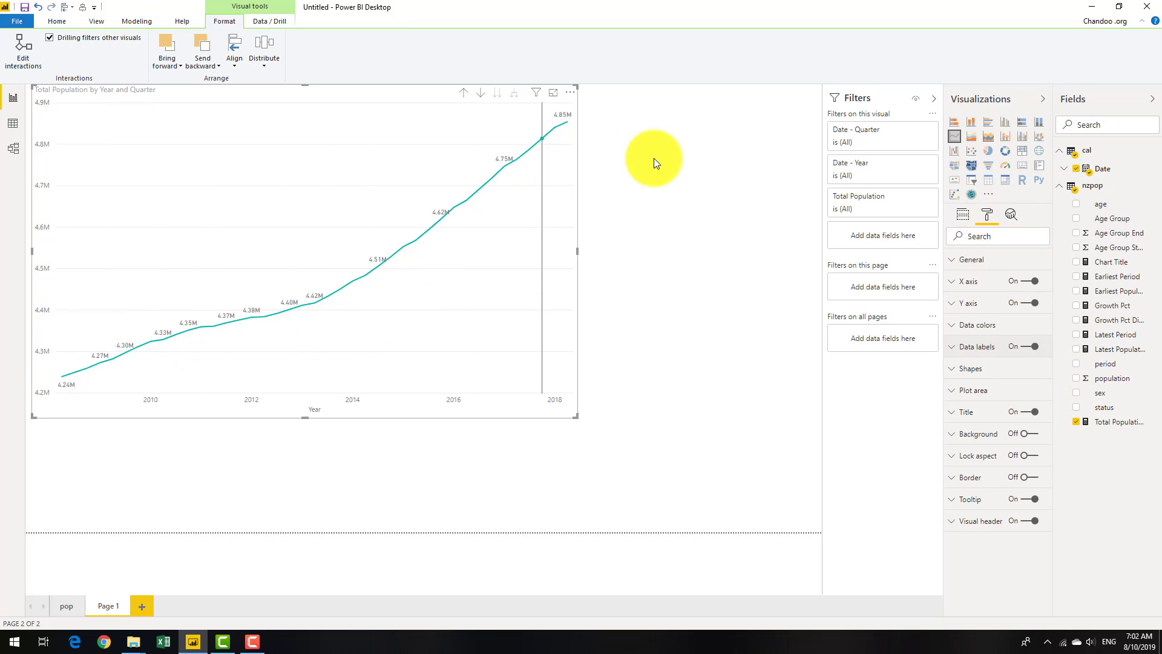
click(964, 354)
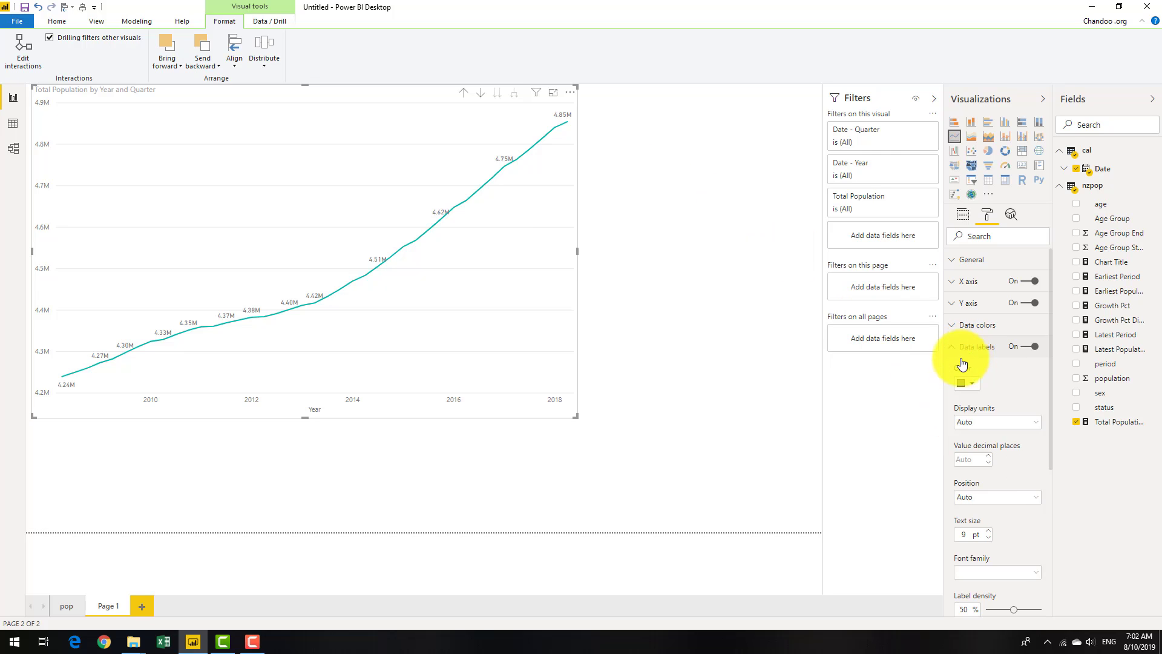
scroll(999, 437, down, 1)
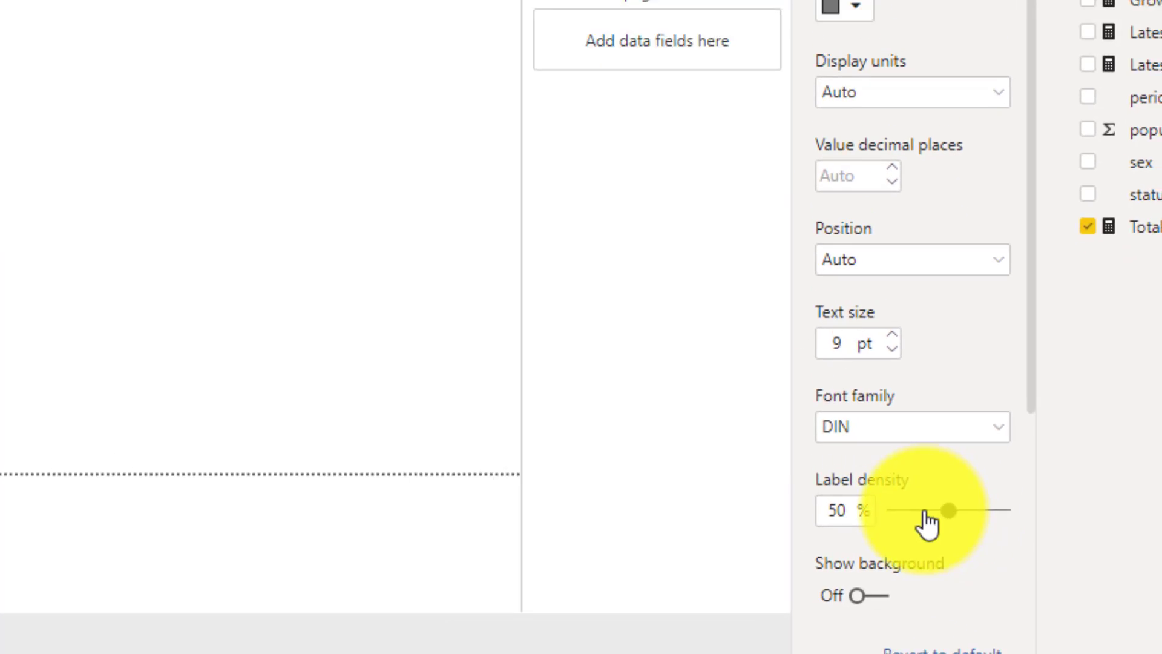
drag(932, 525, 893, 529)
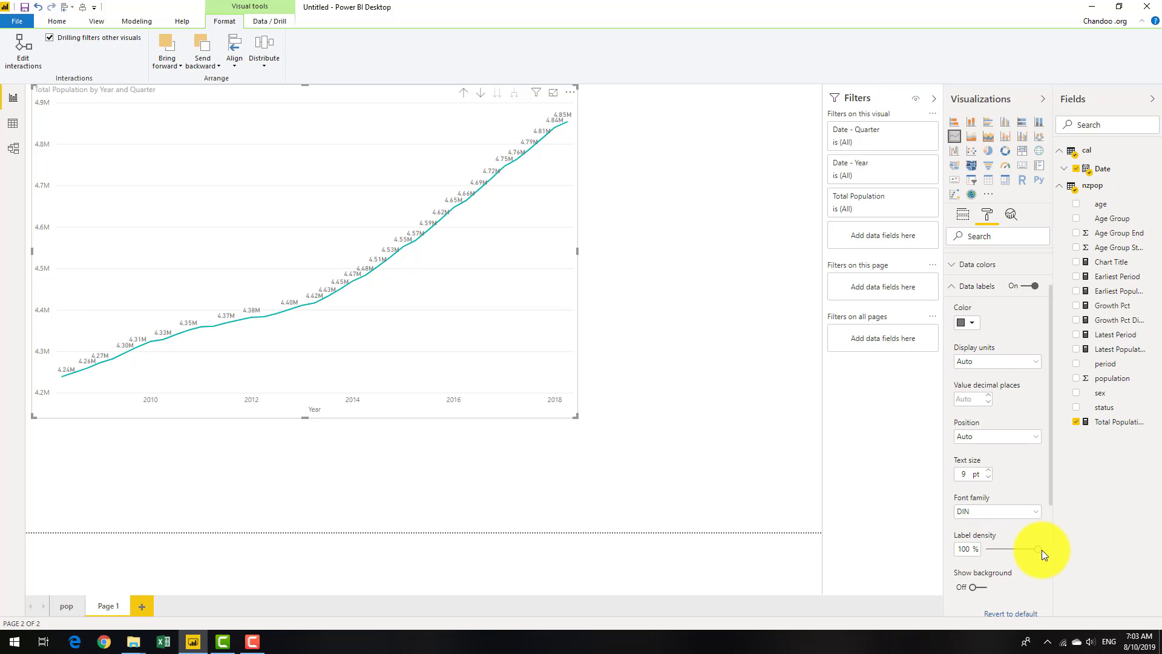
drag(1041, 550, 987, 551)
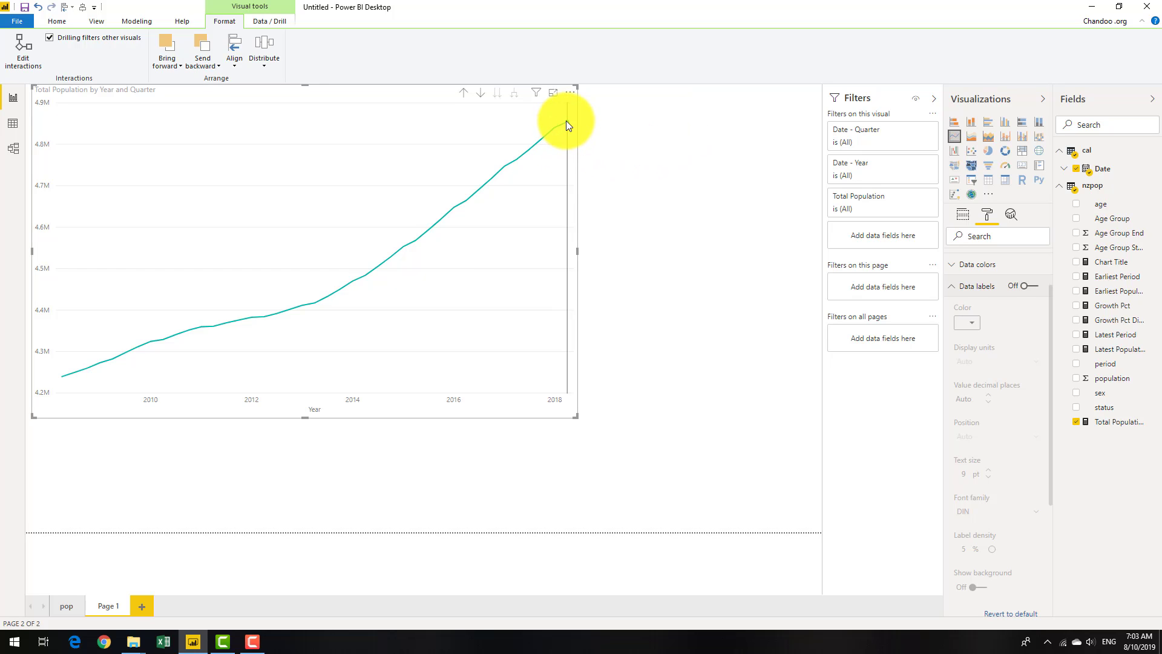
mouse_move(565, 123)
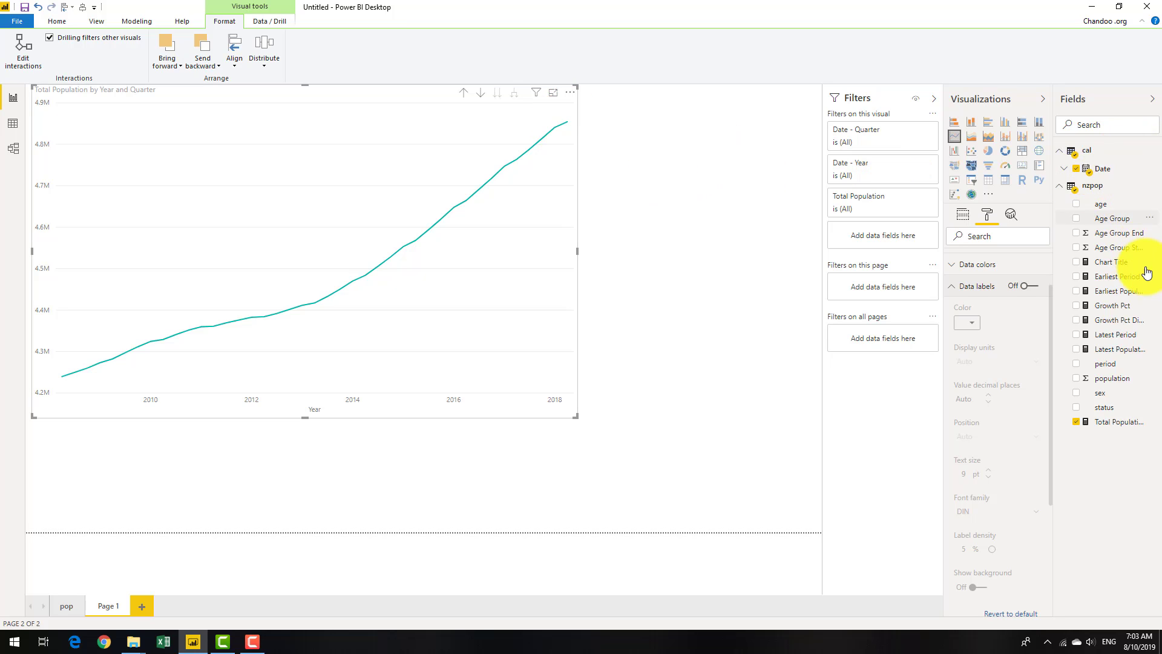
Step: Inspect the Latest Period measure defined as LASTDATE(ALL(nzpop[period]))
click(1120, 337)
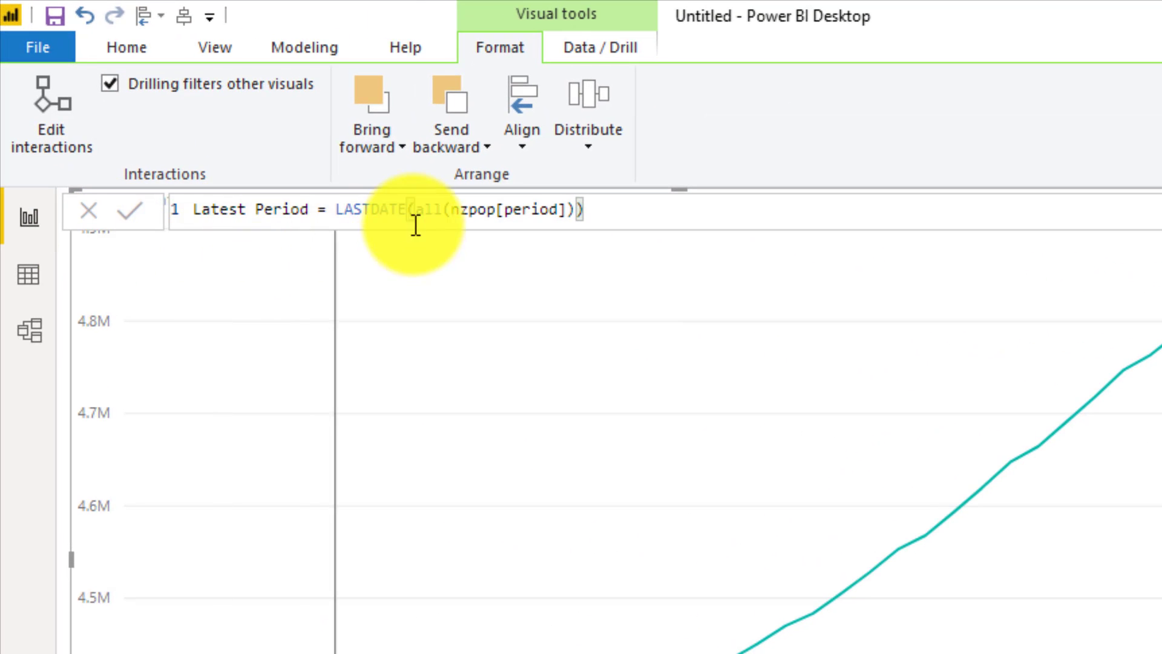
scroll(773, 211, up, 2)
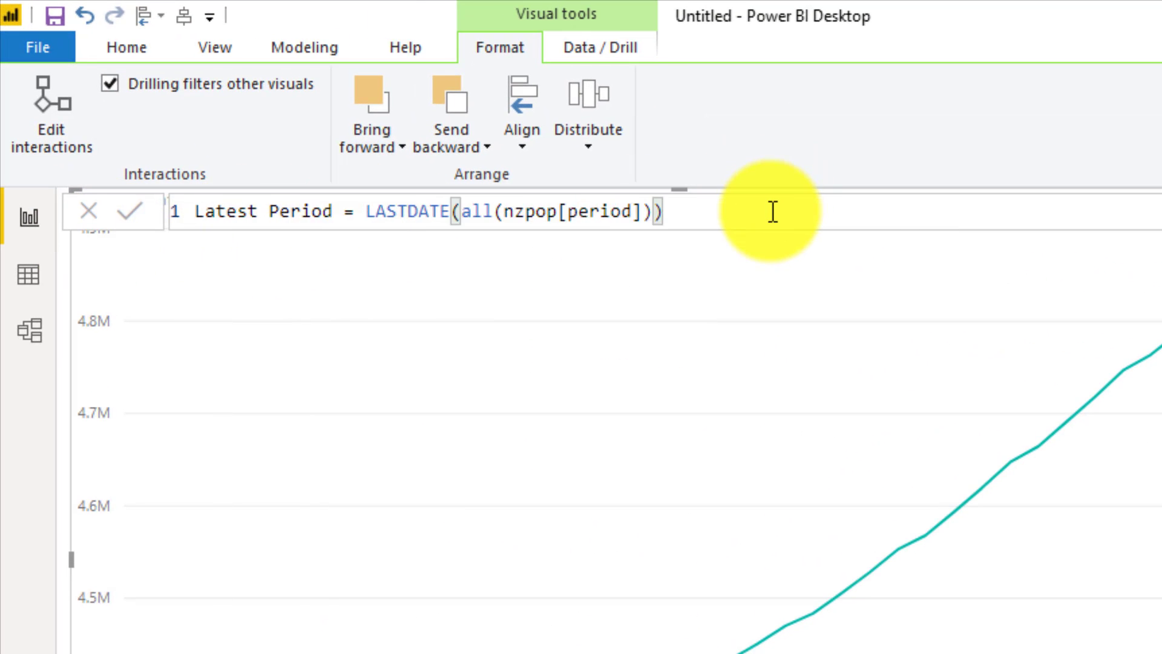
scroll(773, 212, up, 1)
scroll(773, 211, up, 1)
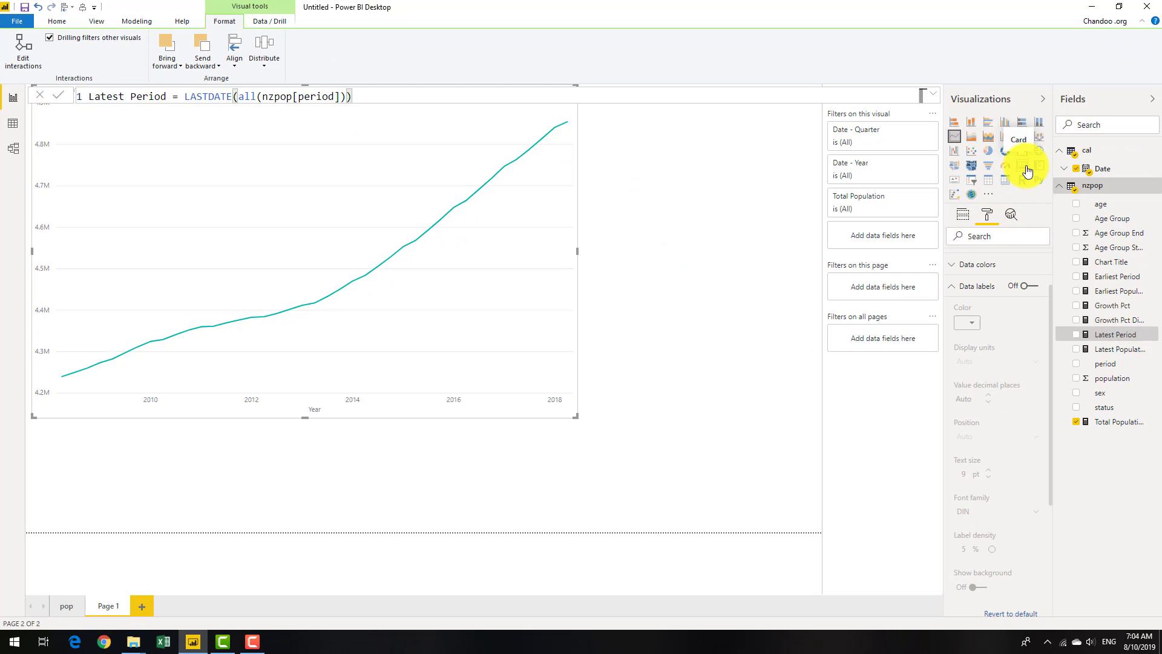
click(663, 192)
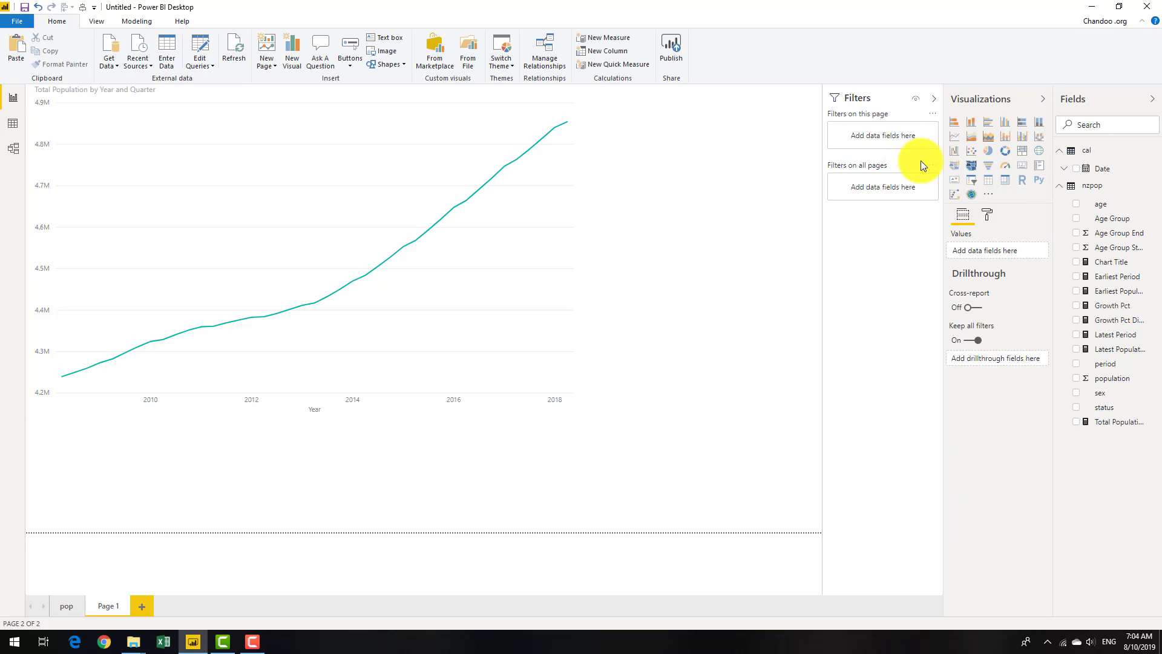
click(1023, 165)
drag(1080, 336, 547, 457)
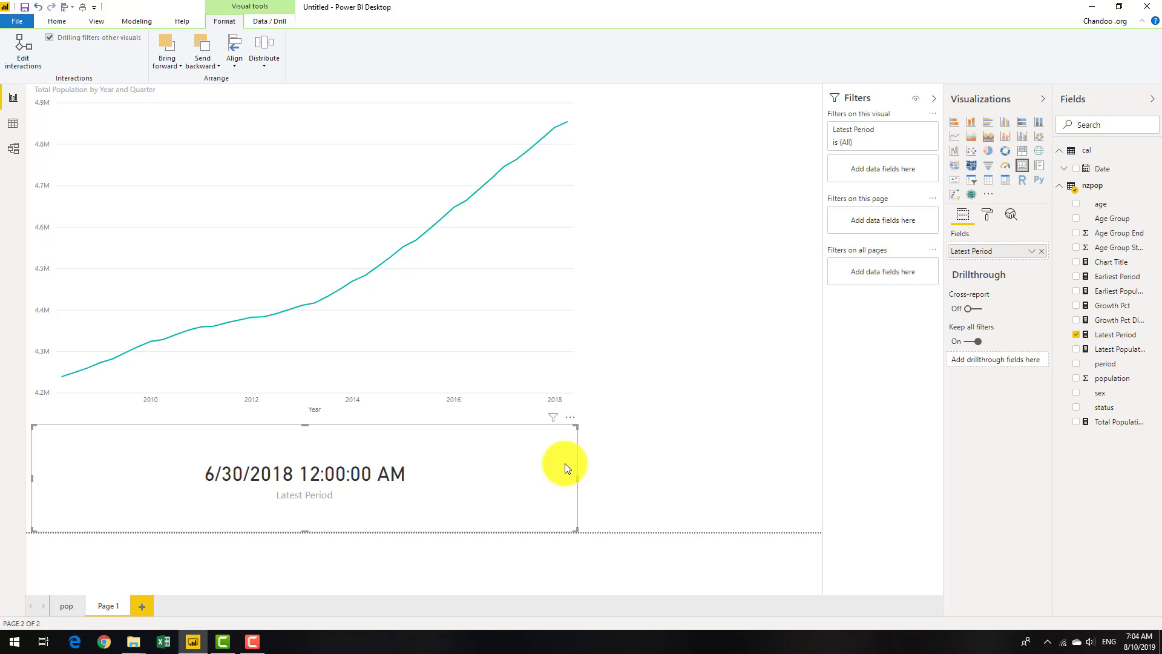
drag(565, 463, 783, 253)
key(Delete)
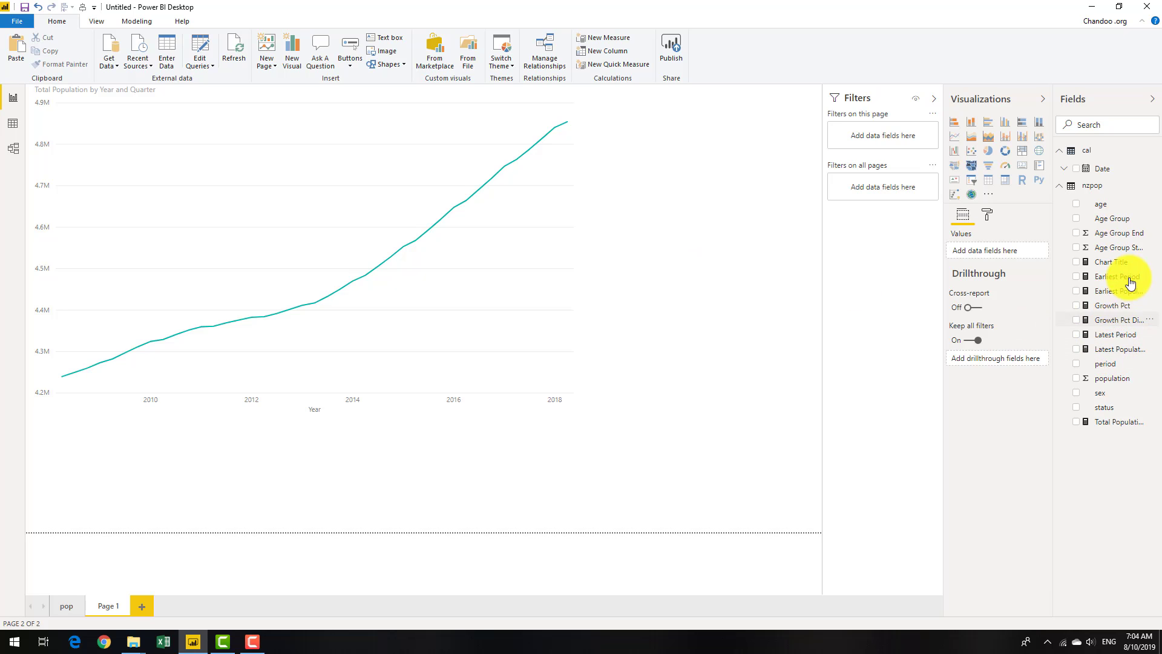
click(1116, 355)
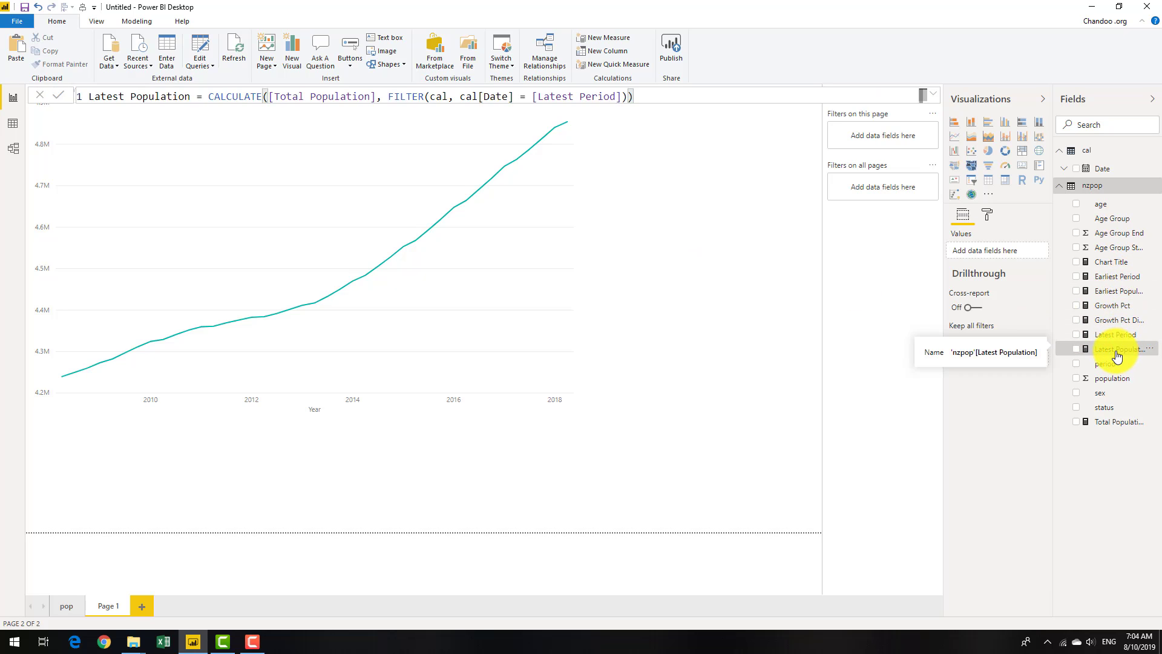
click(934, 95)
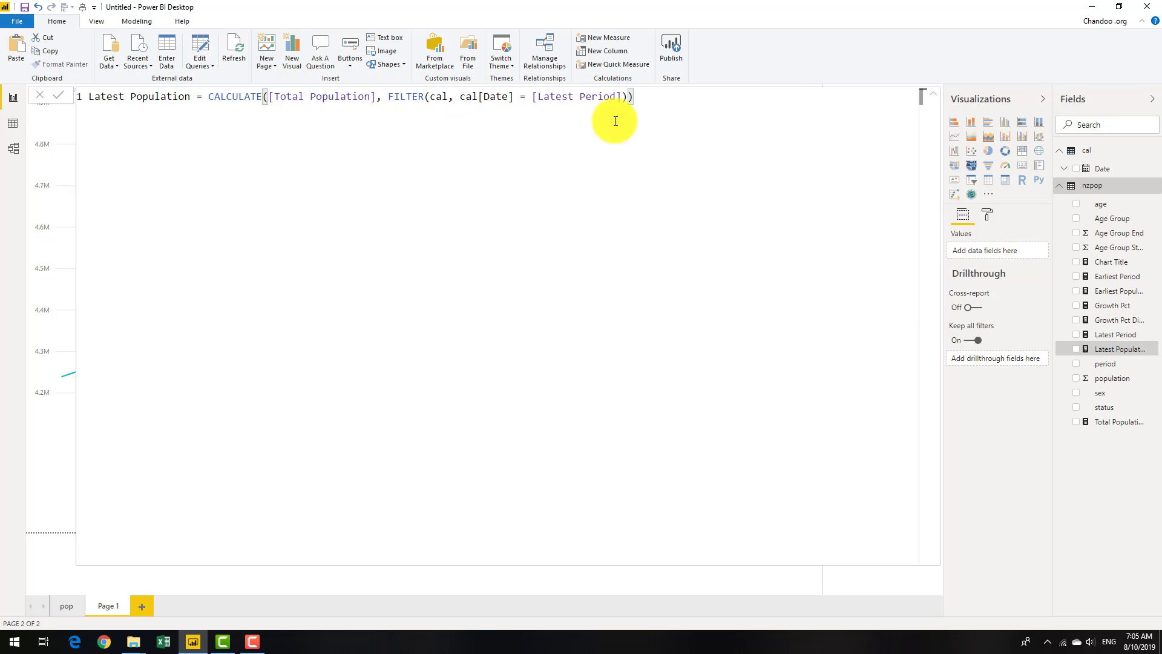
click(931, 99)
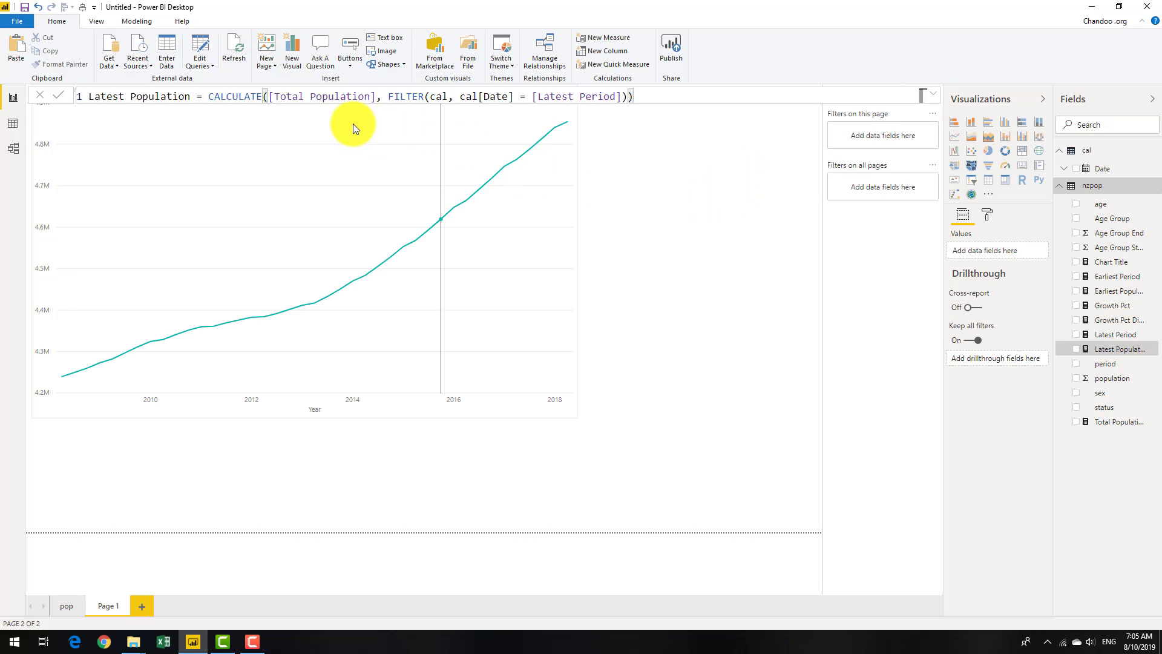
click(707, 271)
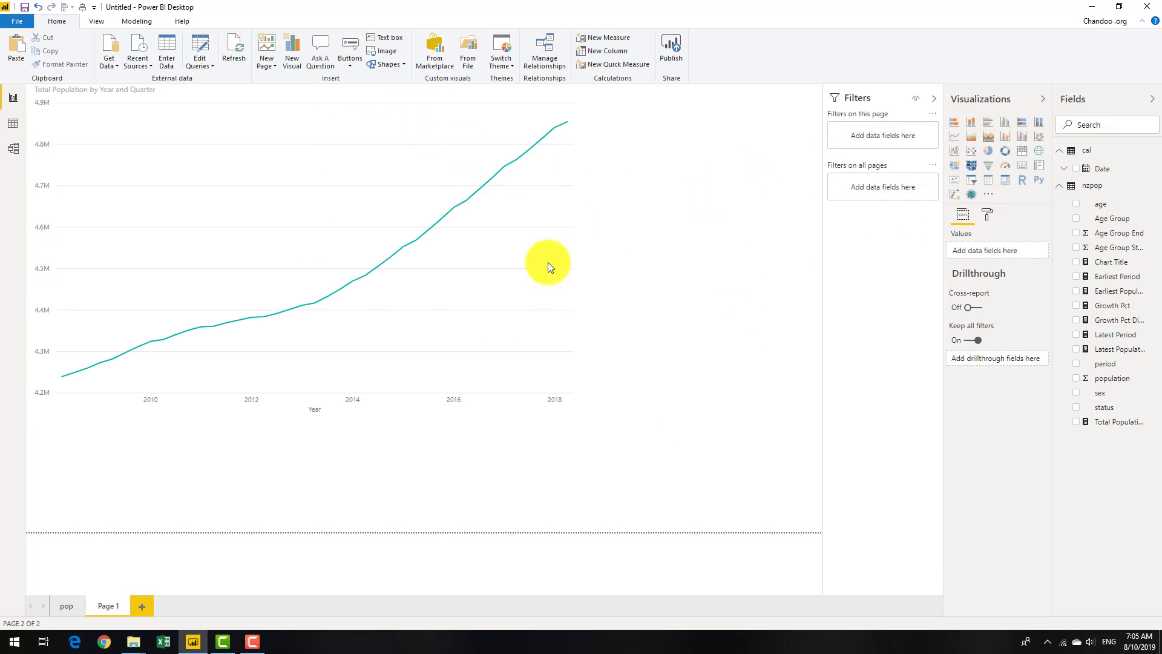
click(543, 212)
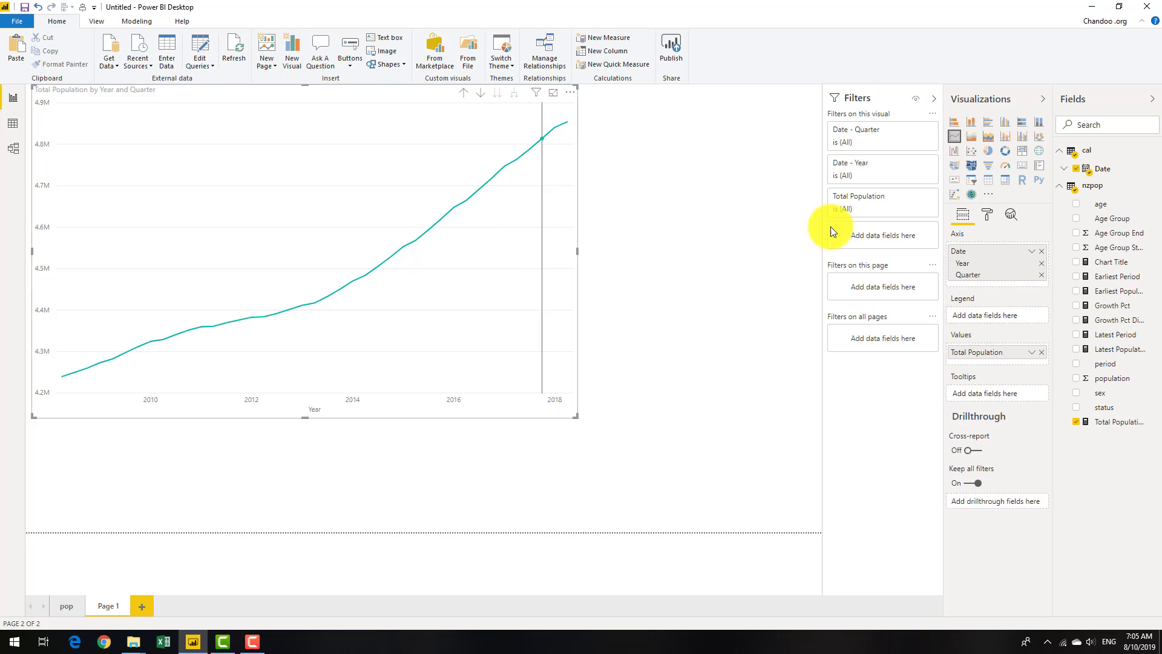
Step: Show the chart as a table with Latest Population, which reads 4854360 only at 2018 Qtr 2
click(988, 181)
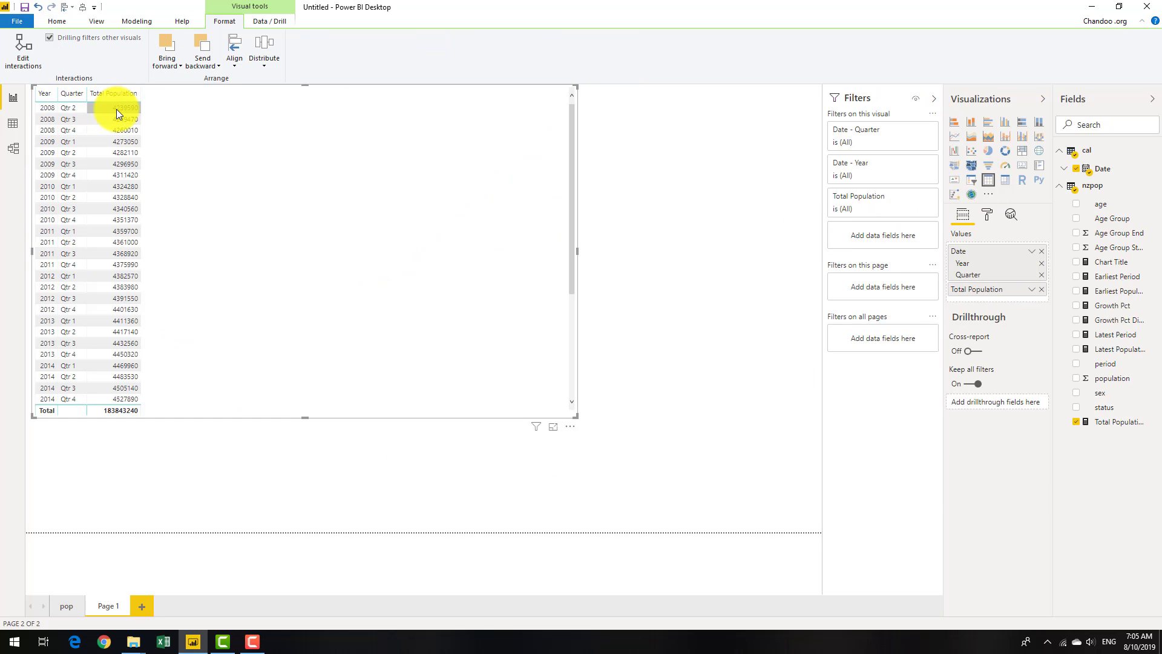
click(1076, 350)
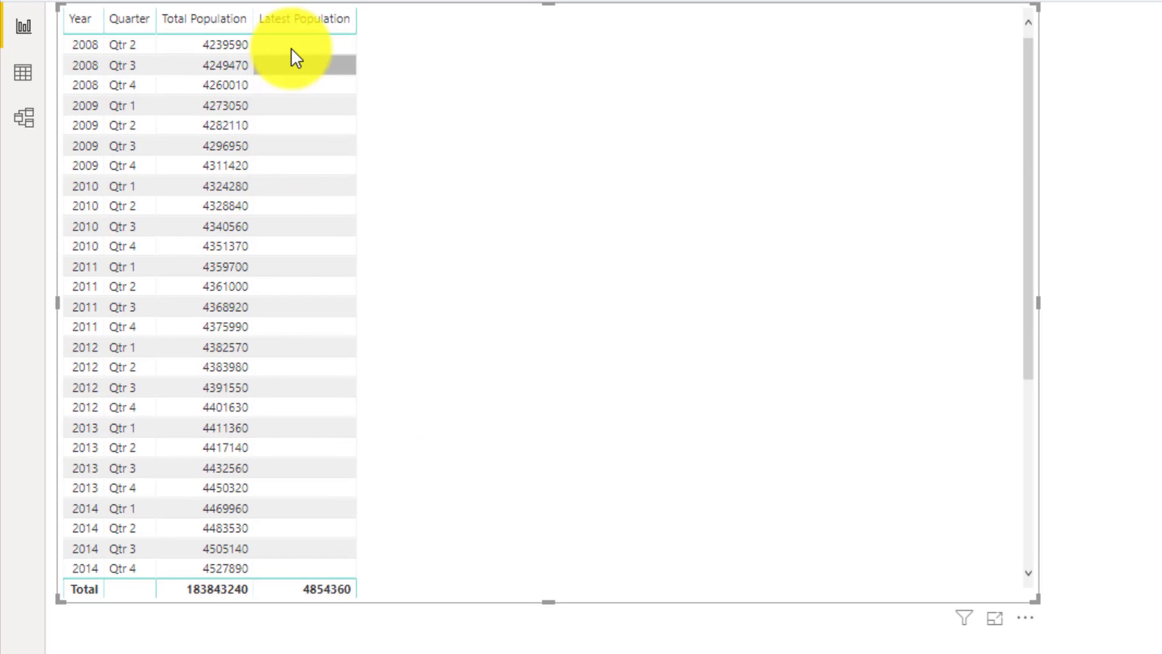
scroll(322, 511, down, 5)
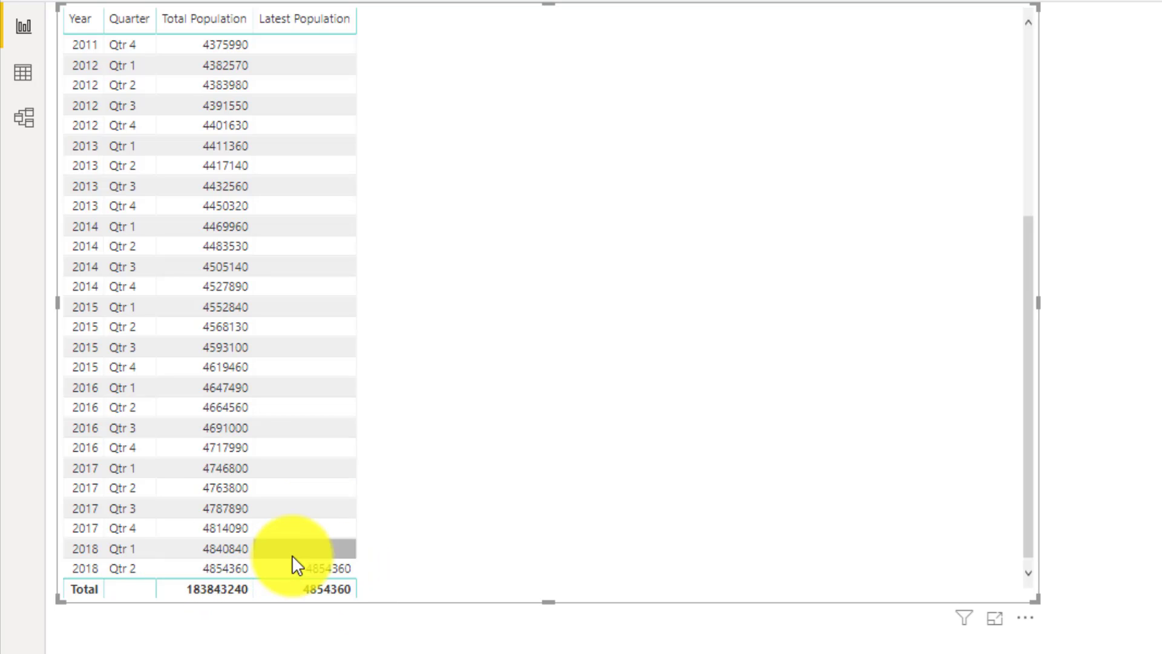
scroll(292, 554, up, 5)
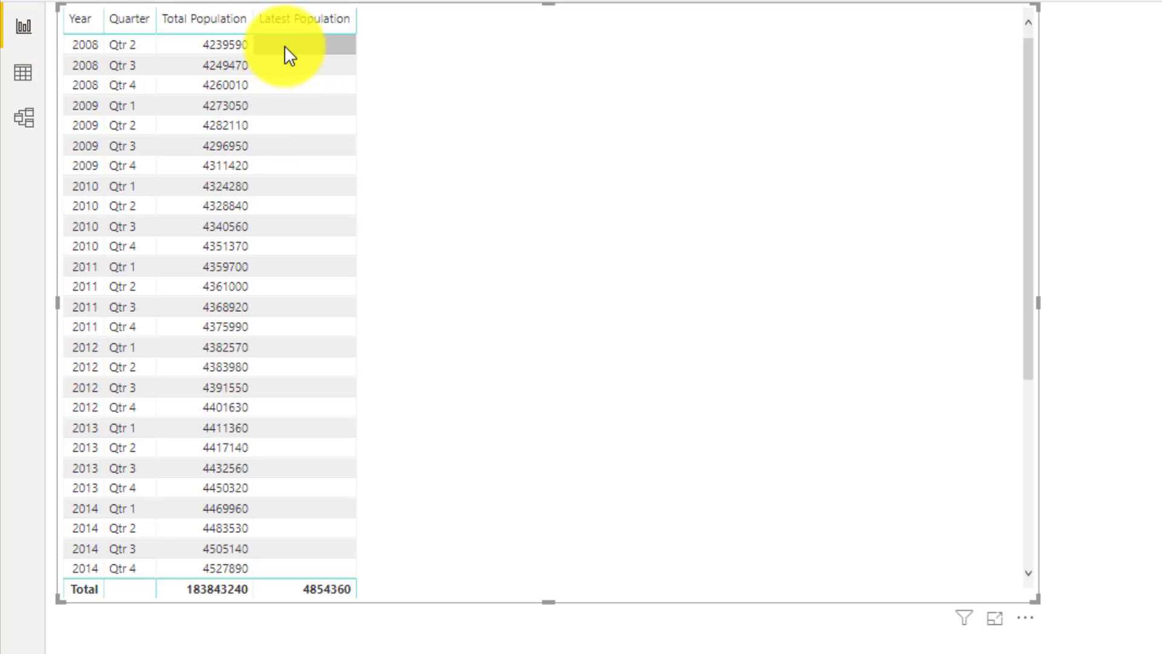
scroll(299, 175, down, 5)
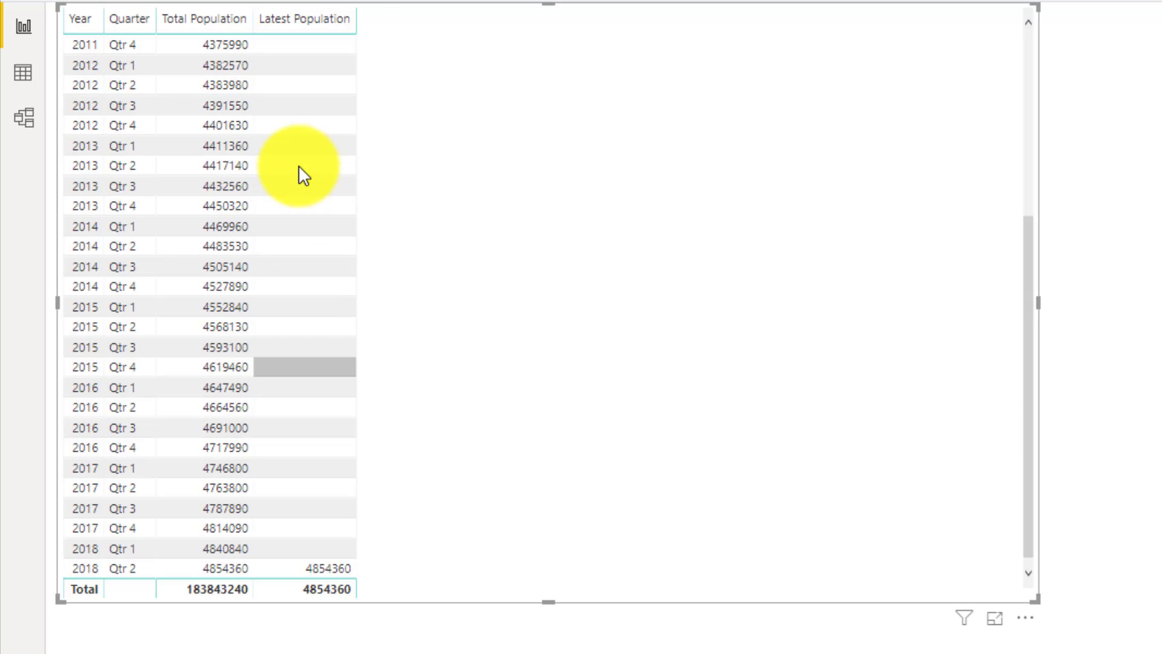
scroll(299, 572, up, 4)
scroll(299, 572, down, 4)
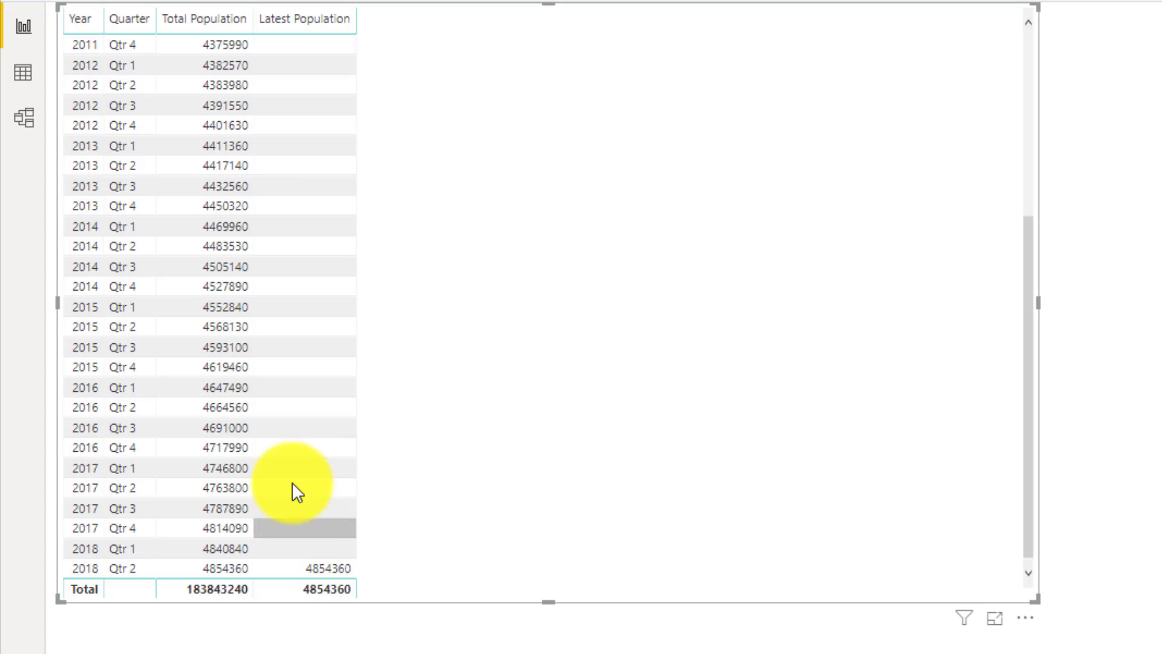
scroll(322, 234, up, 5)
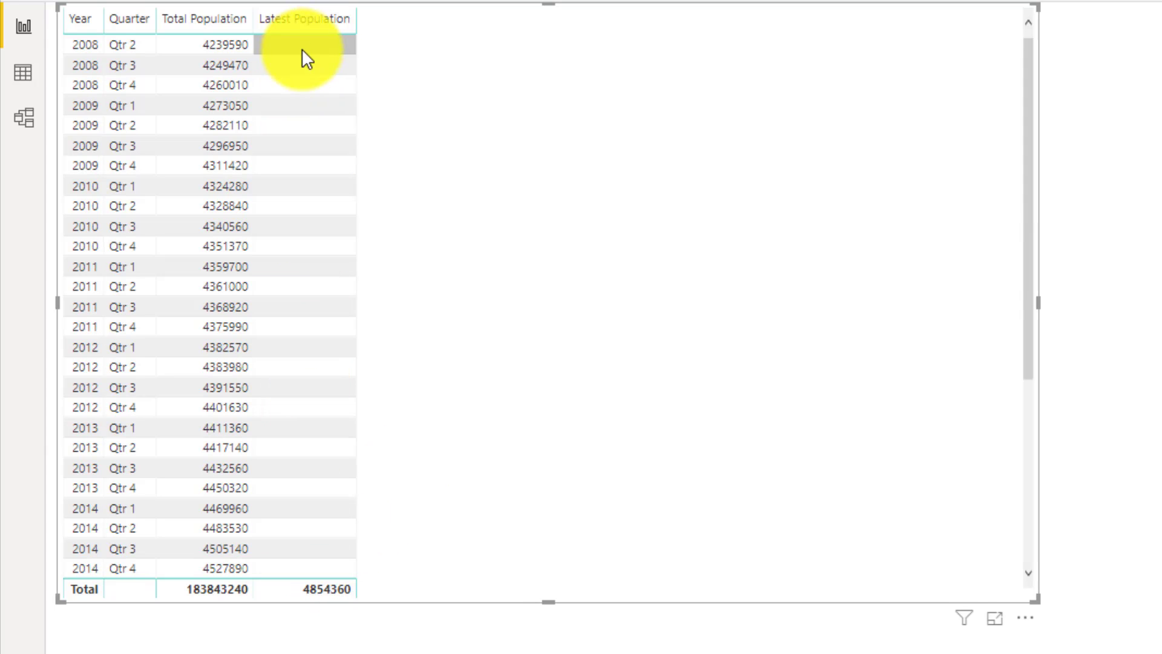
scroll(304, 518, down, 5)
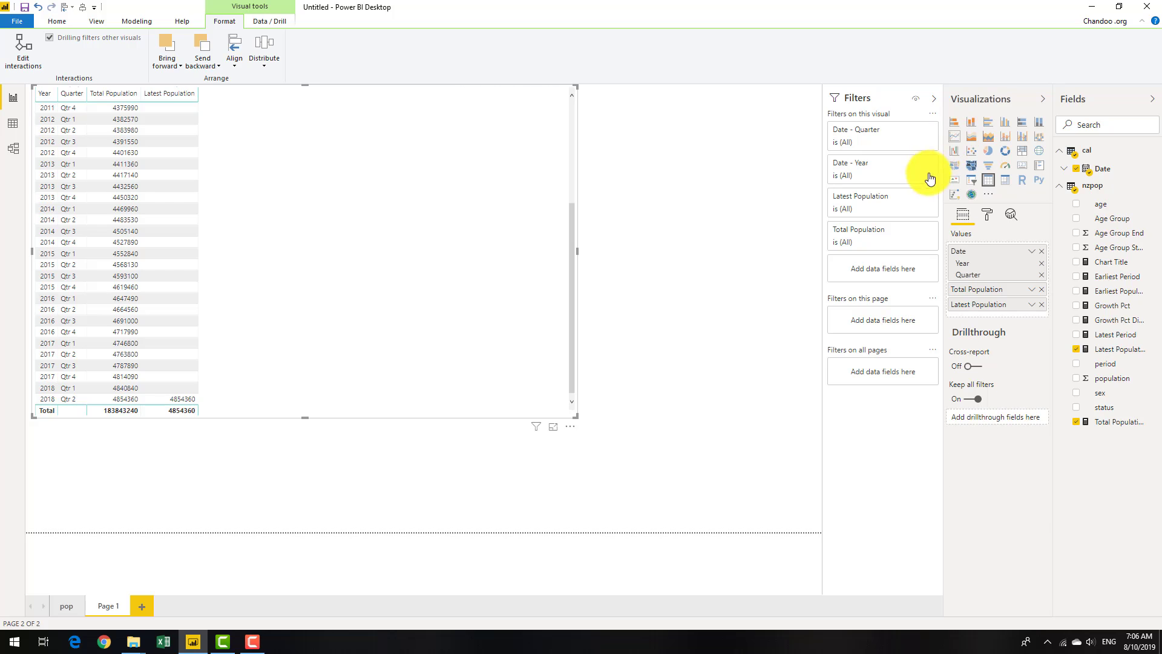
Step: Revert to a line chart expanded to quarter level and widen it to the right
click(955, 138)
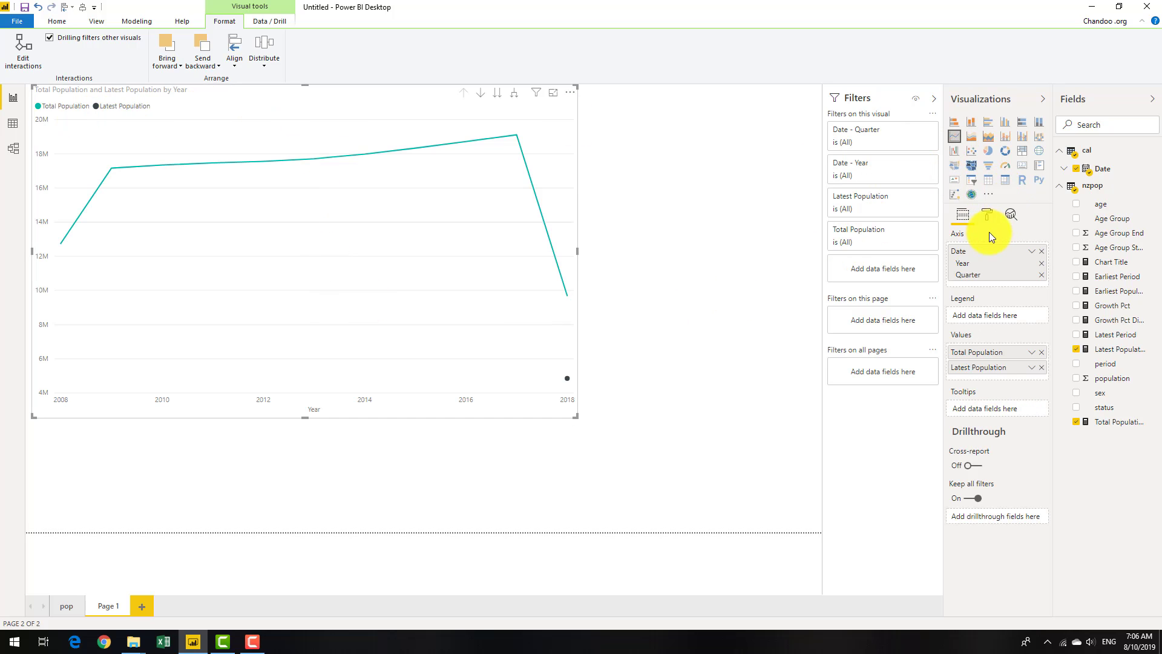
click(513, 94)
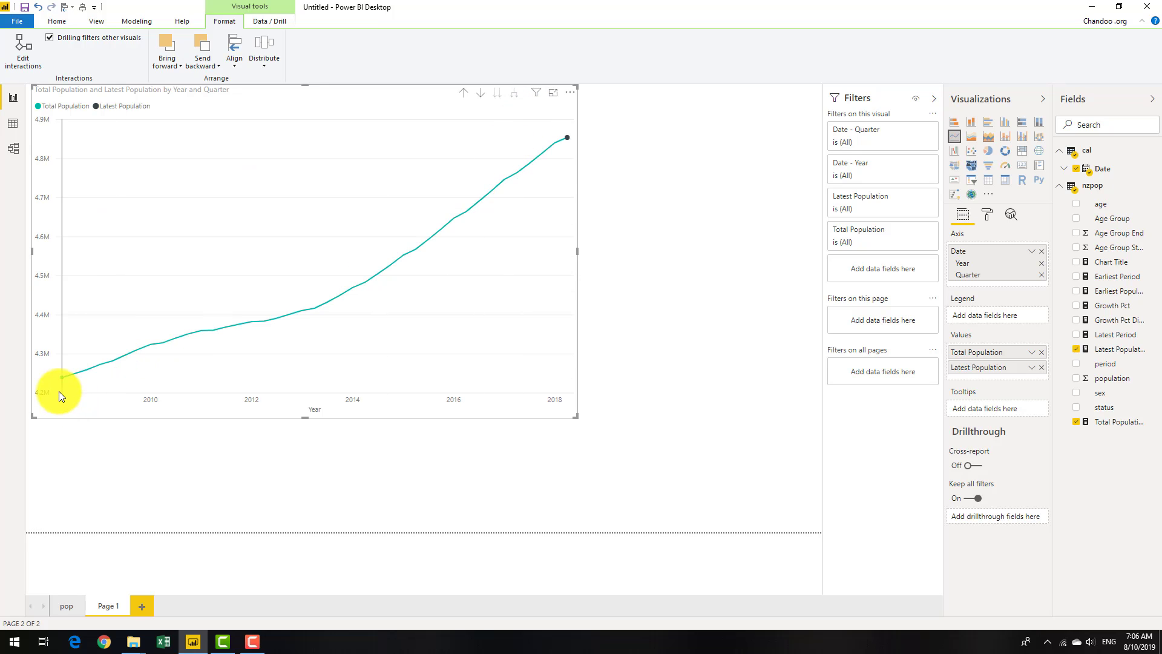
mouse_move(55, 378)
mouse_move(565, 138)
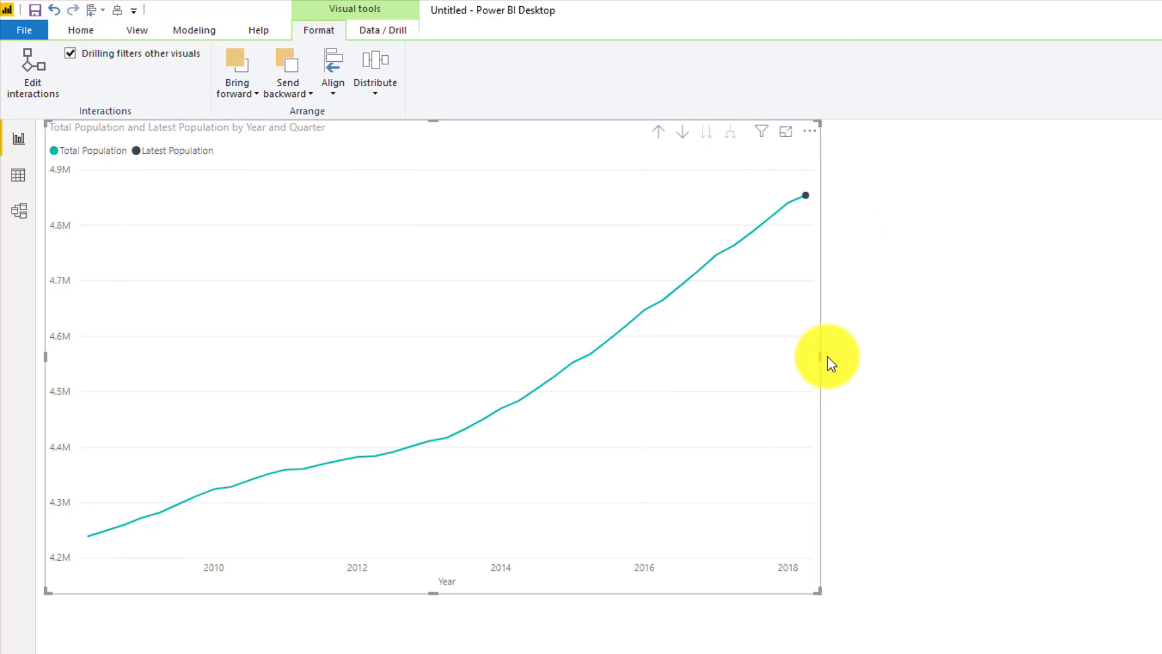
drag(819, 357, 973, 351)
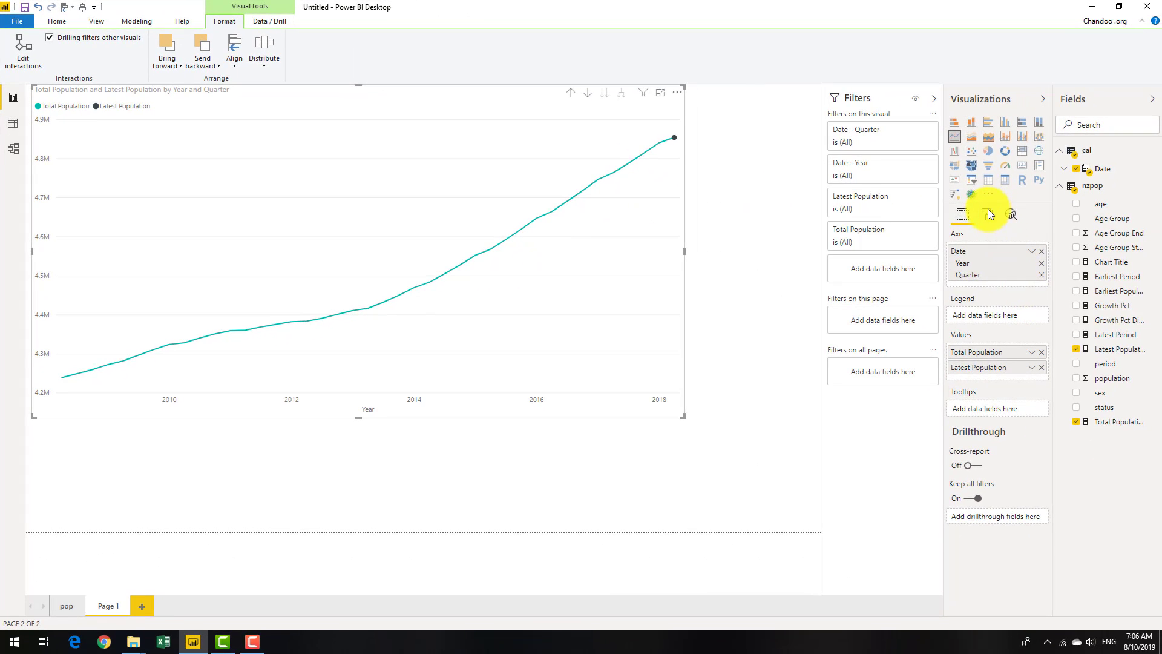
Step: Show the line chart's Data labels settings in the Format pane
click(988, 215)
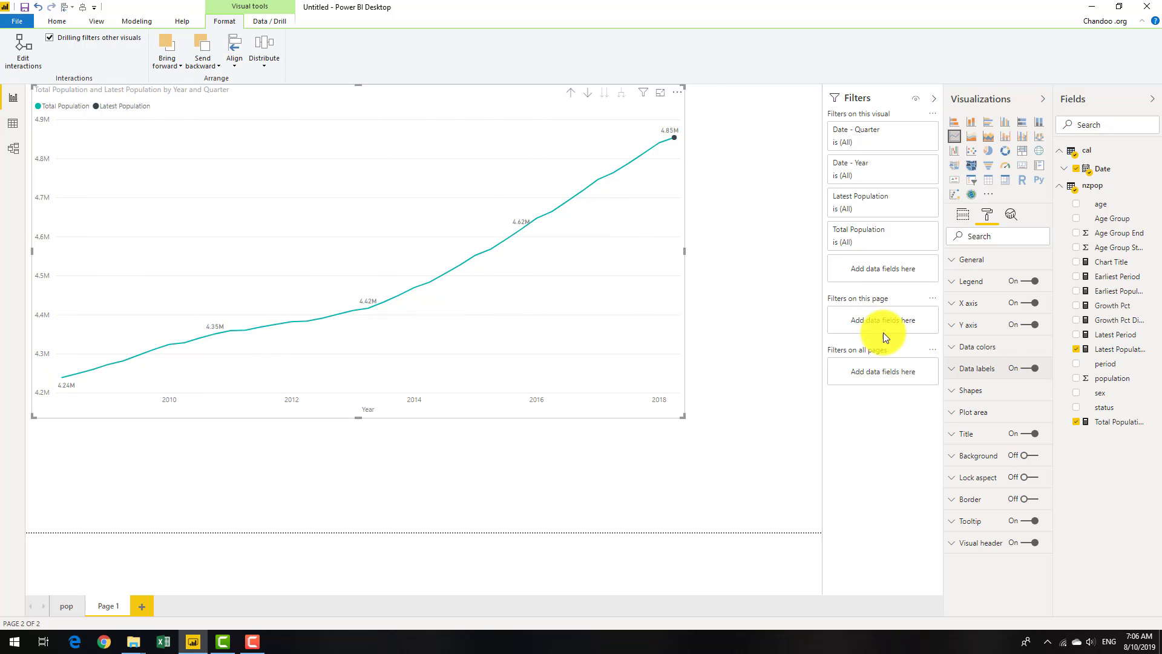
click(956, 373)
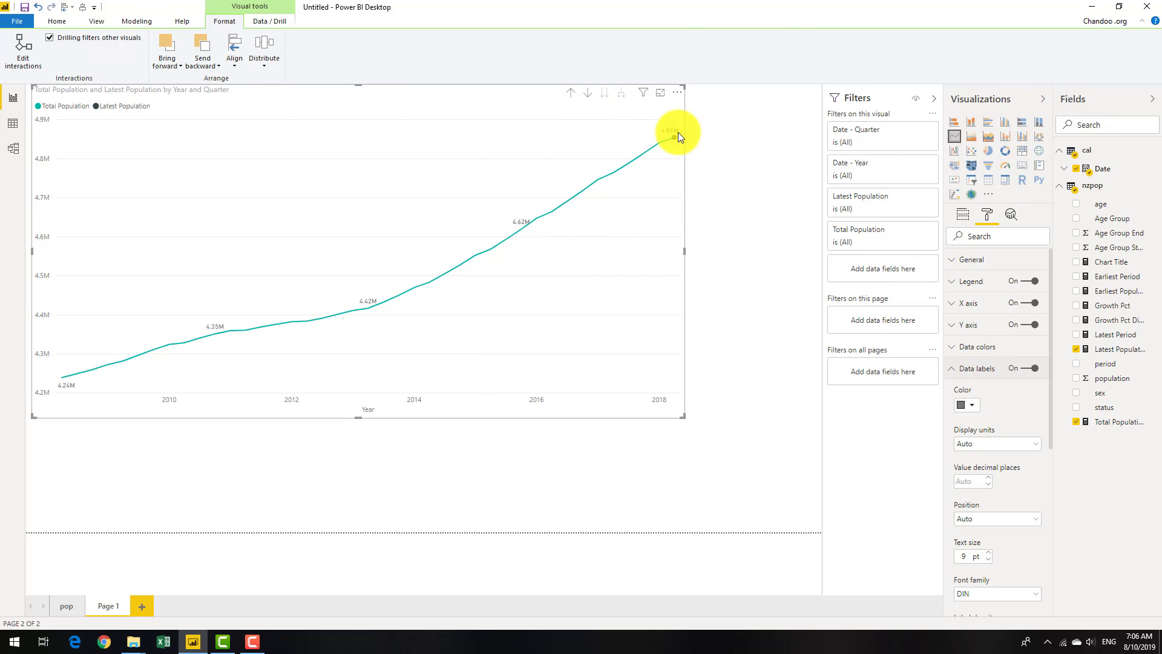
mouse_move(658, 330)
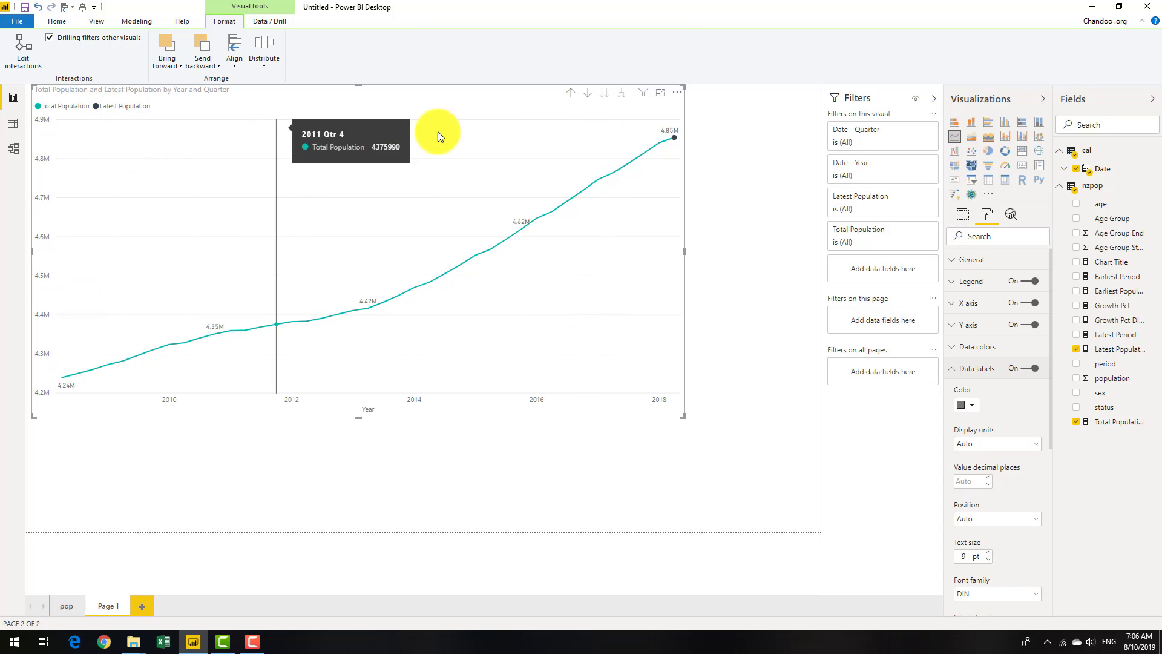
Step: Hide Total Population labels so only the Latest Population series keeps its 4.85M label
scroll(1012, 463, down, 5)
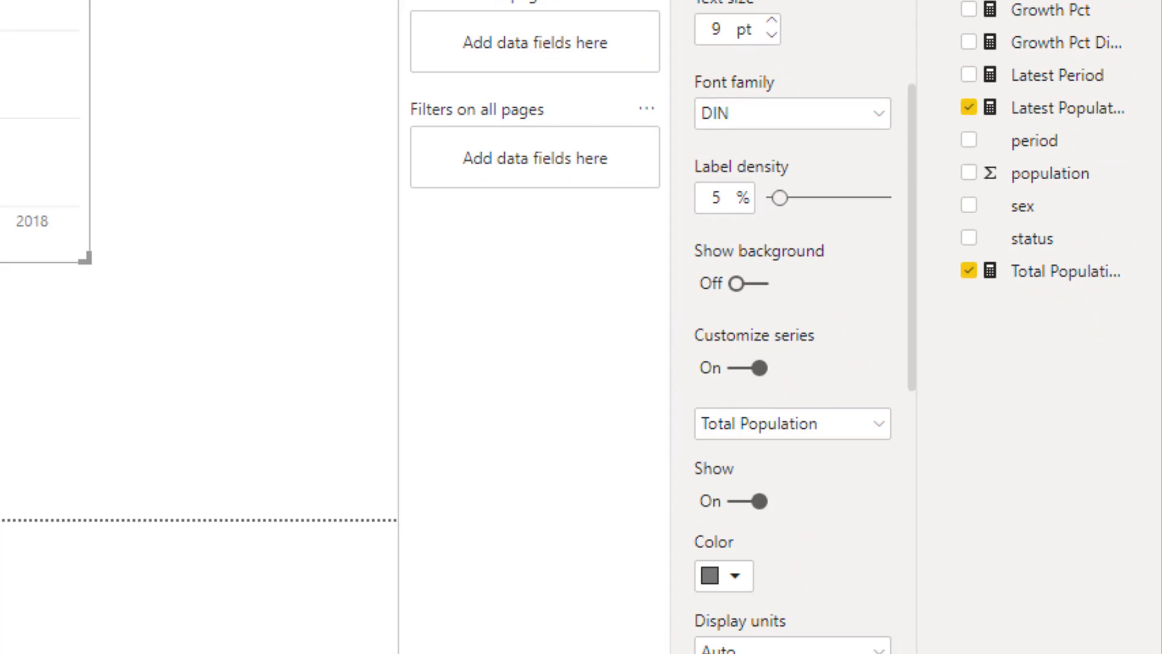
scroll(721, 371, down, 5)
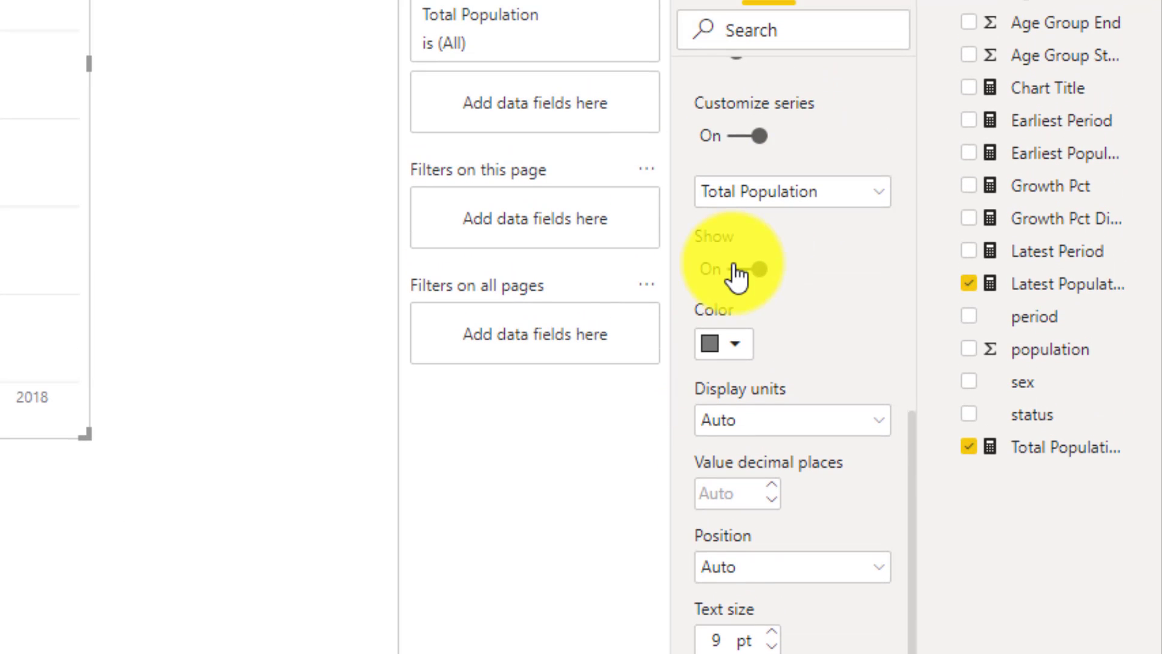
click(739, 284)
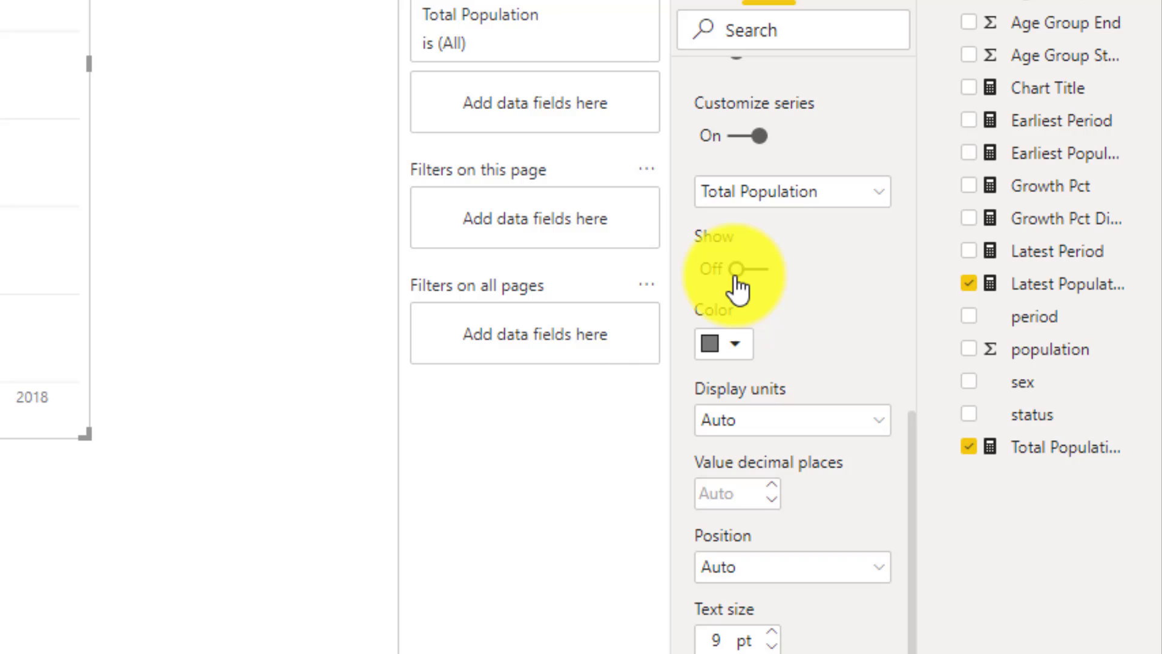
click(786, 197)
click(781, 251)
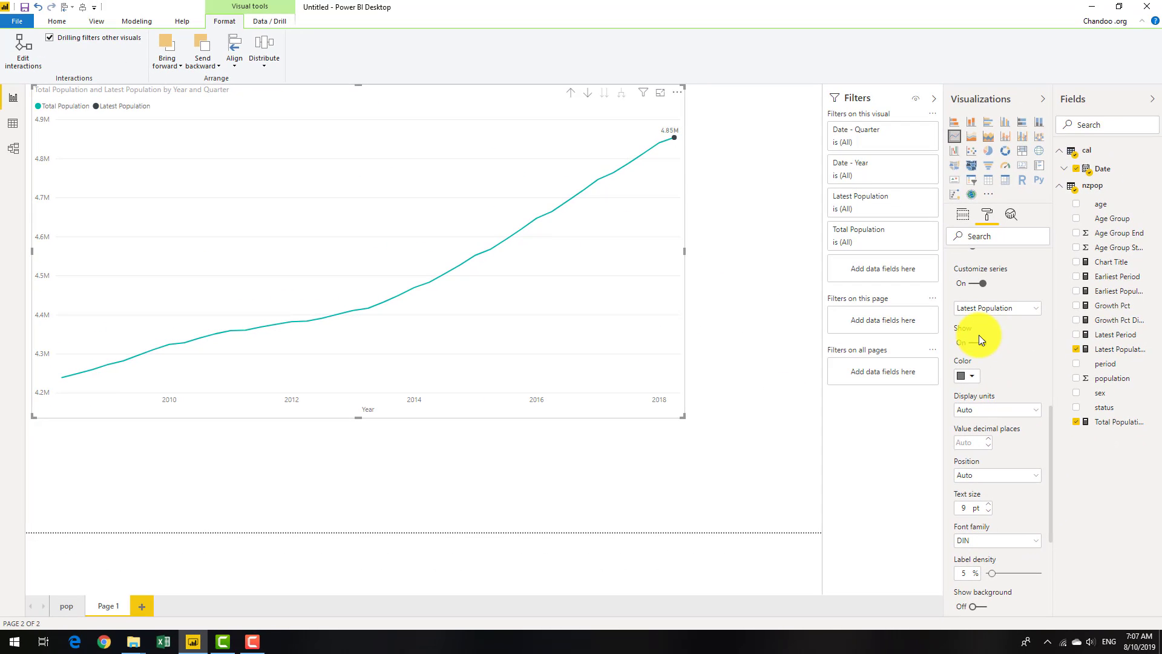
scroll(976, 381, down, 1)
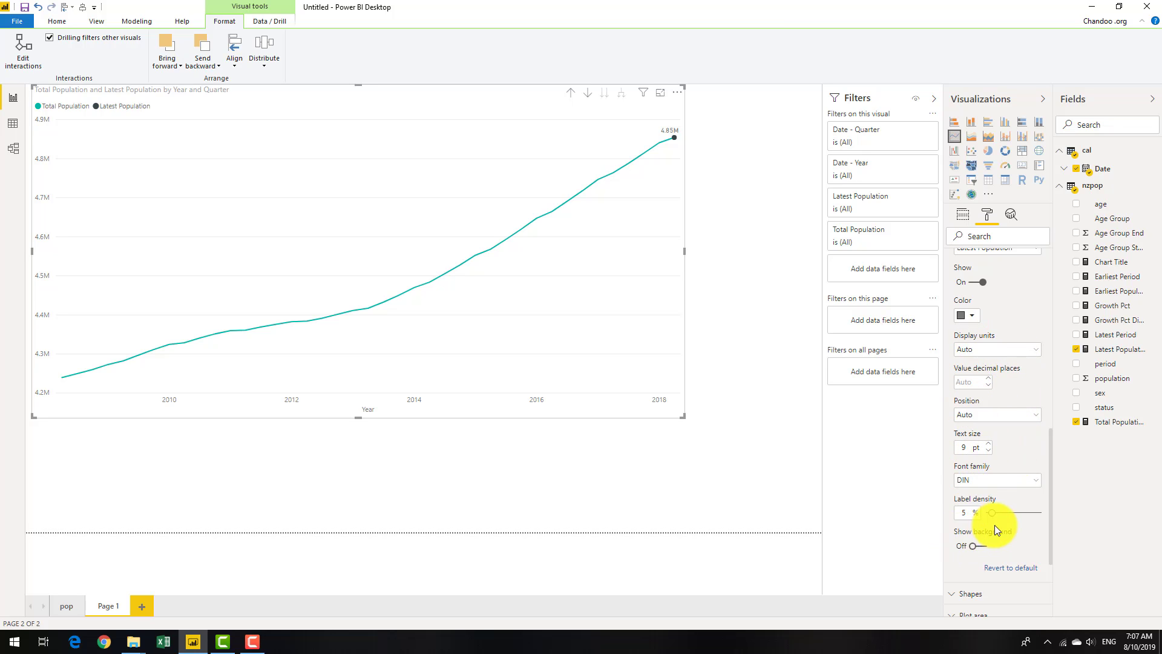
scroll(1015, 415, up, 6)
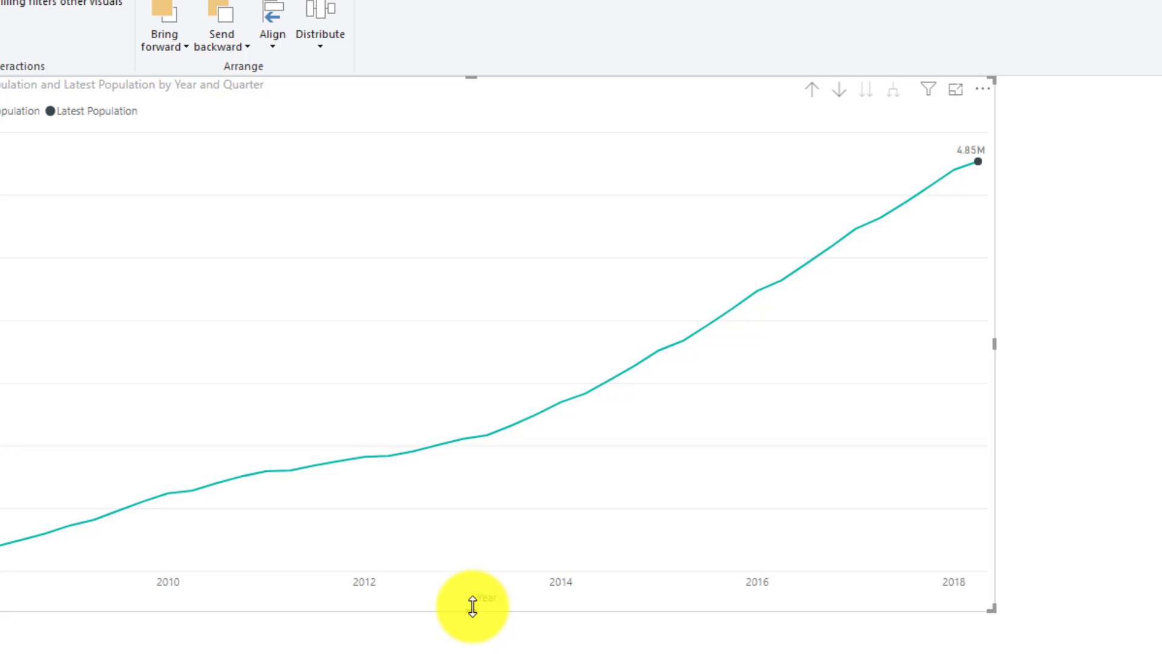
Step: Shorten the line chart and place a duplicate copy beneath it
drag(474, 610, 482, 333)
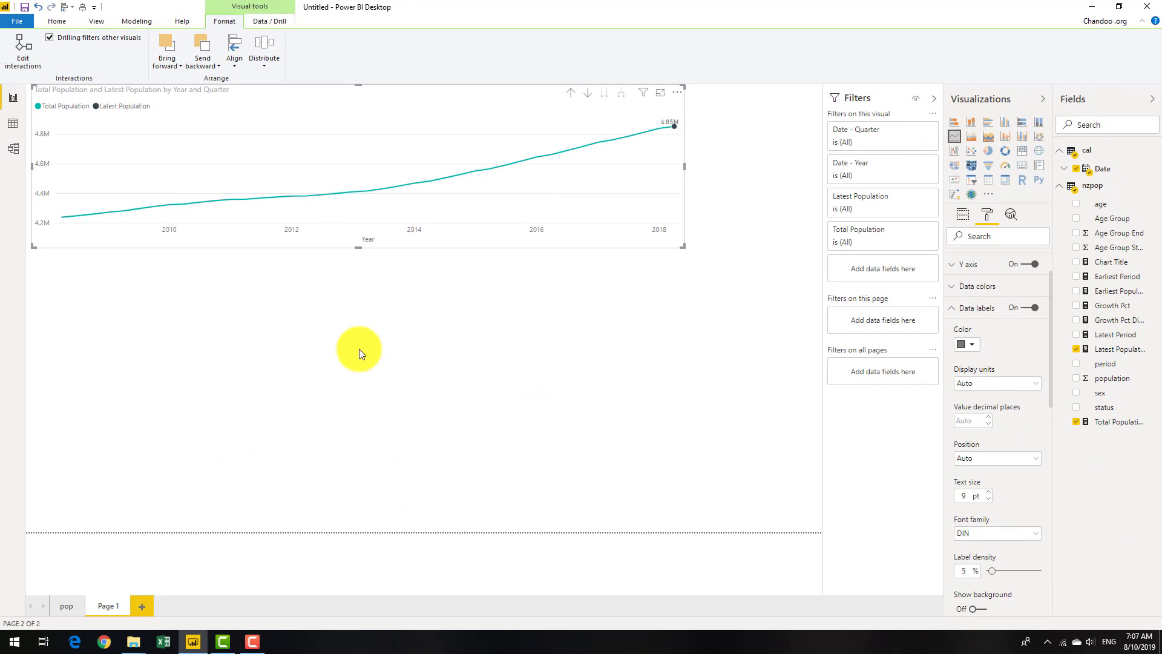
click(359, 348)
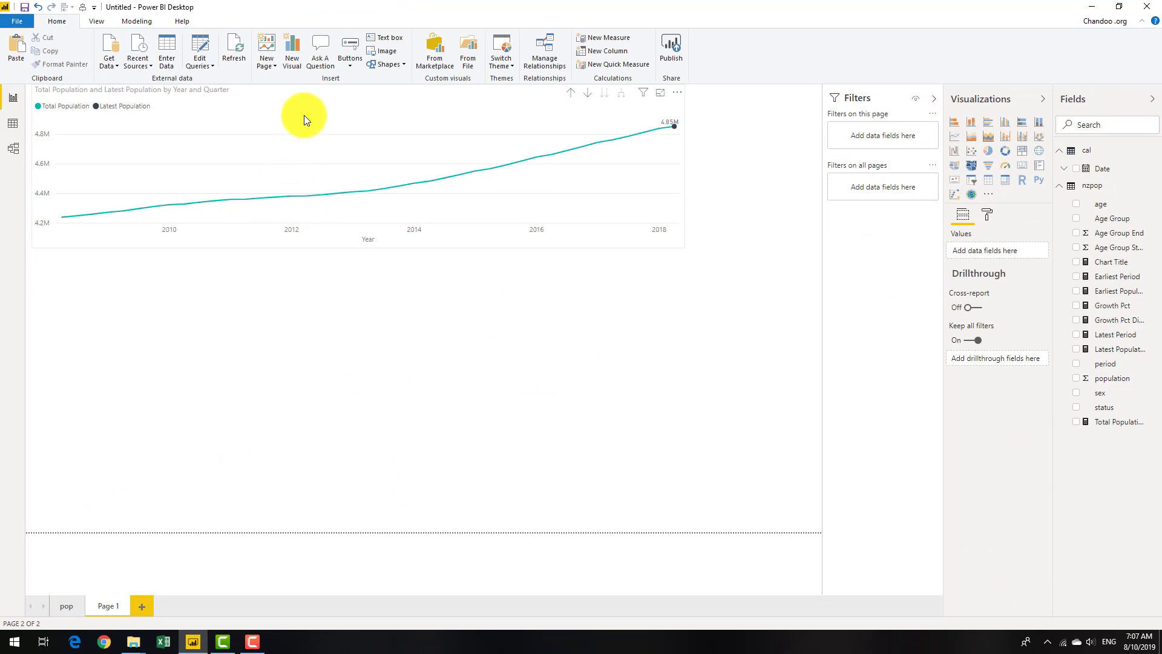
click(304, 115)
key(ctrl+c)
key(ctrl+v)
drag(311, 115, 306, 287)
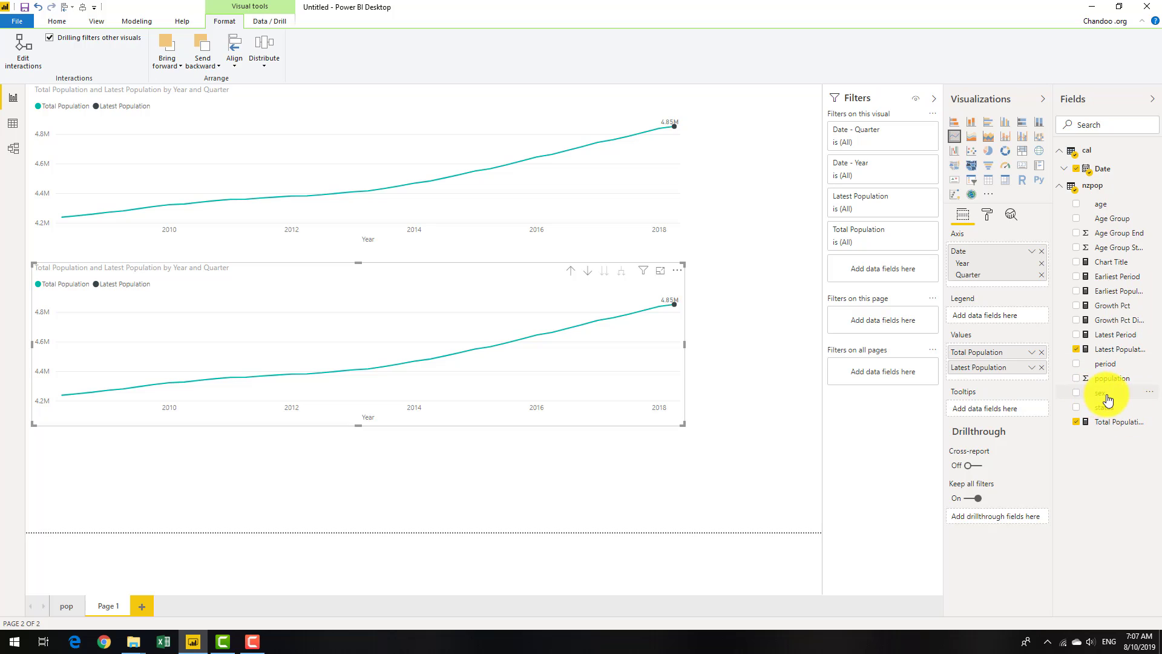
Step: Filter the duplicate chart to sex = female
drag(1107, 394, 889, 271)
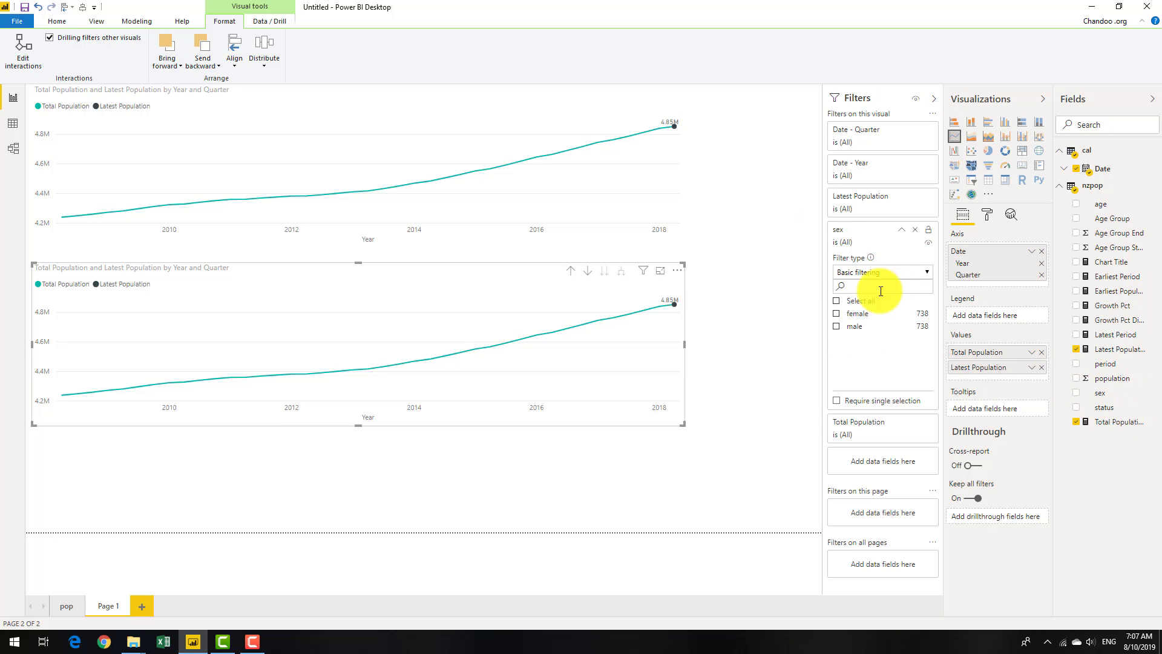
click(857, 315)
click(61, 411)
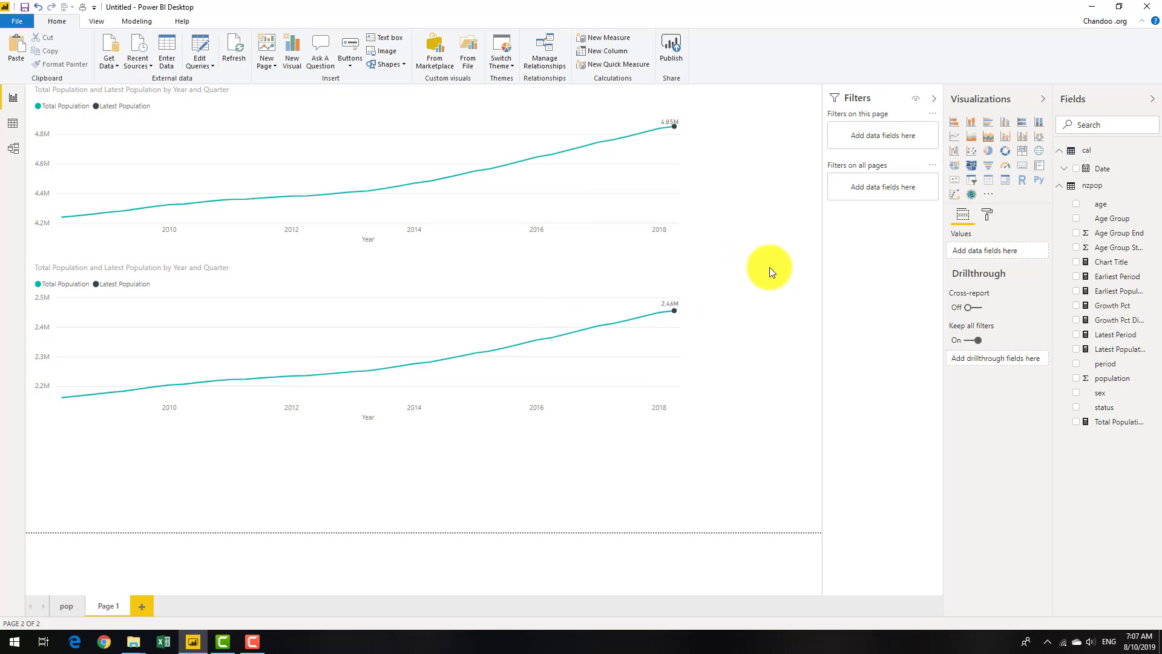
click(1022, 171)
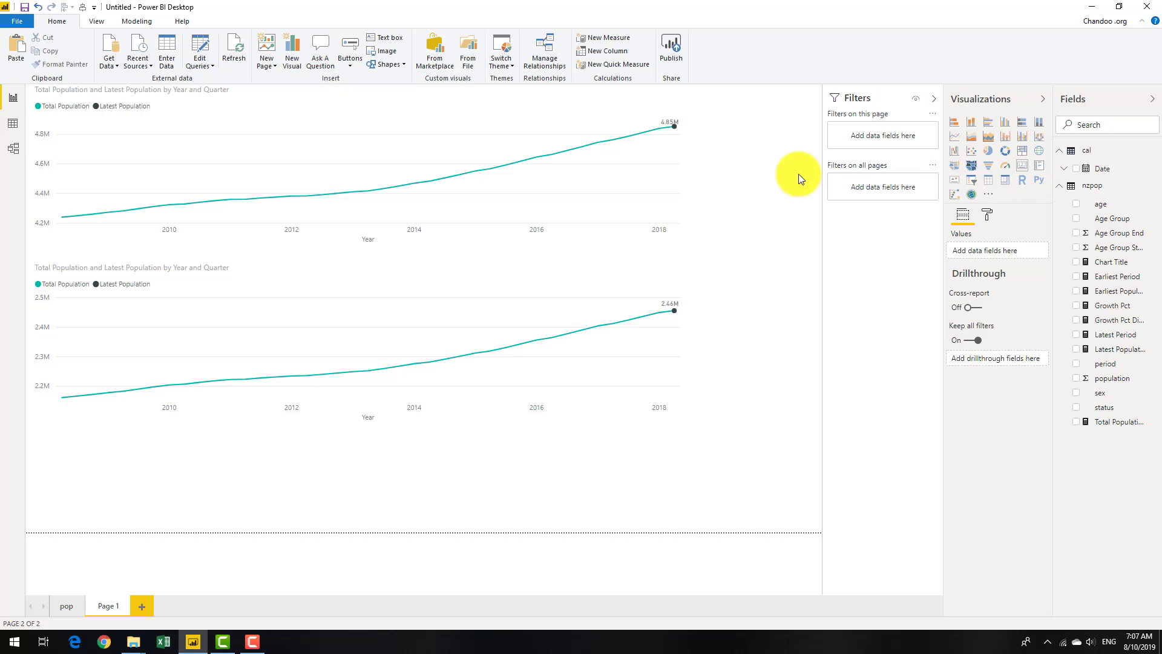
click(1068, 356)
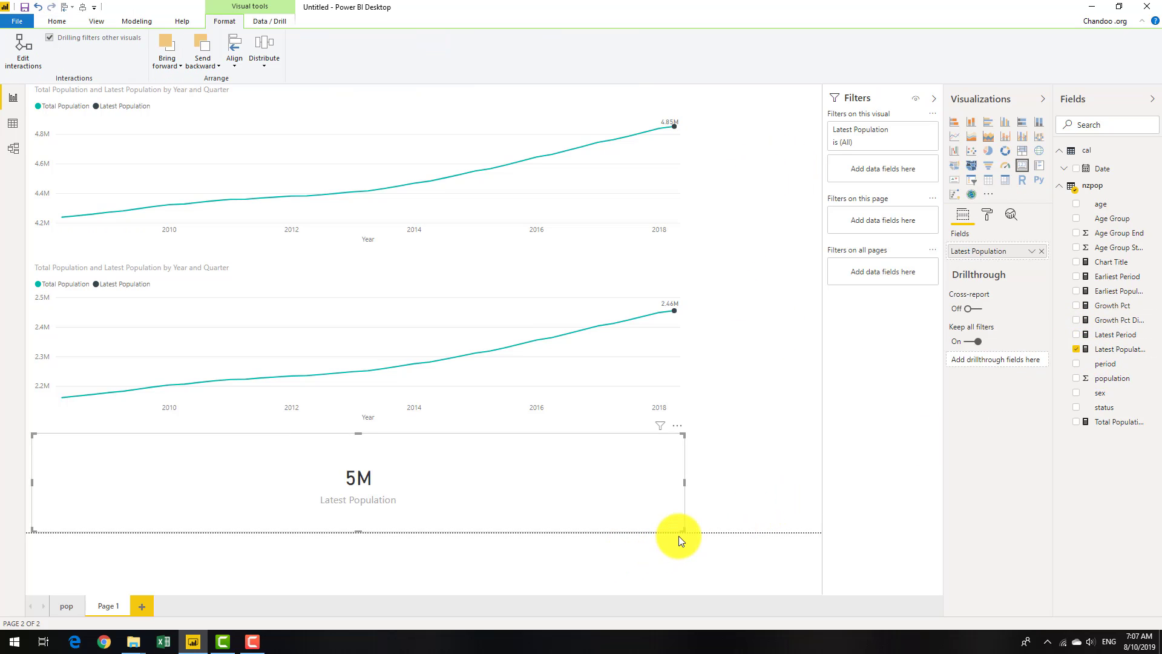
drag(684, 532, 253, 489)
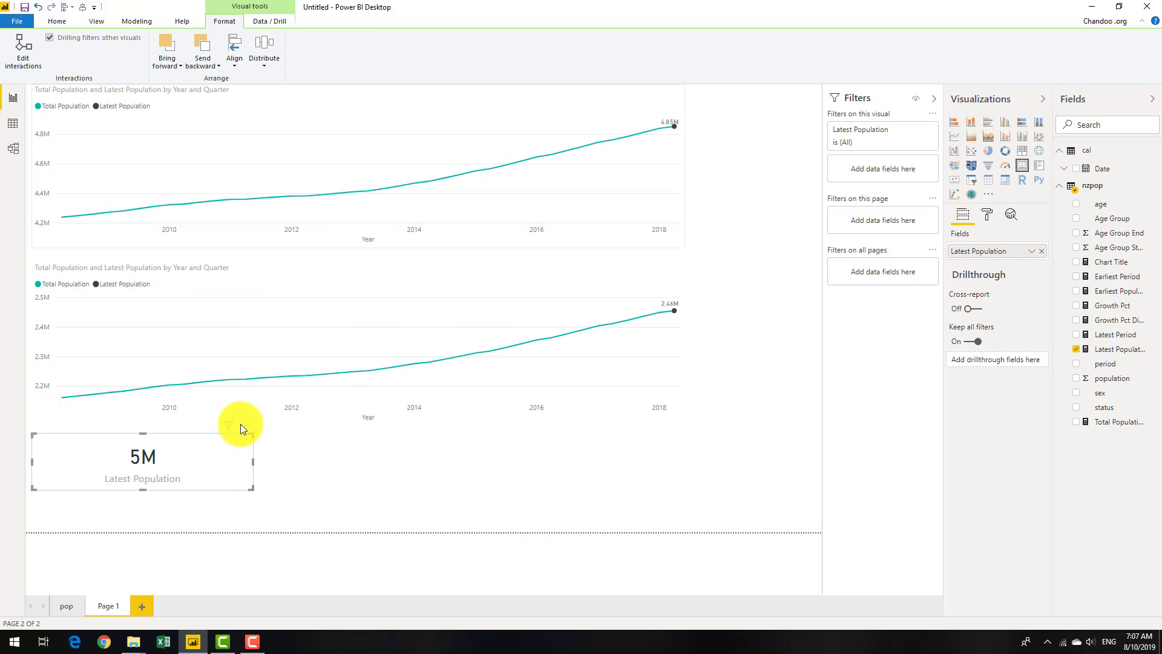
drag(227, 434, 768, 119)
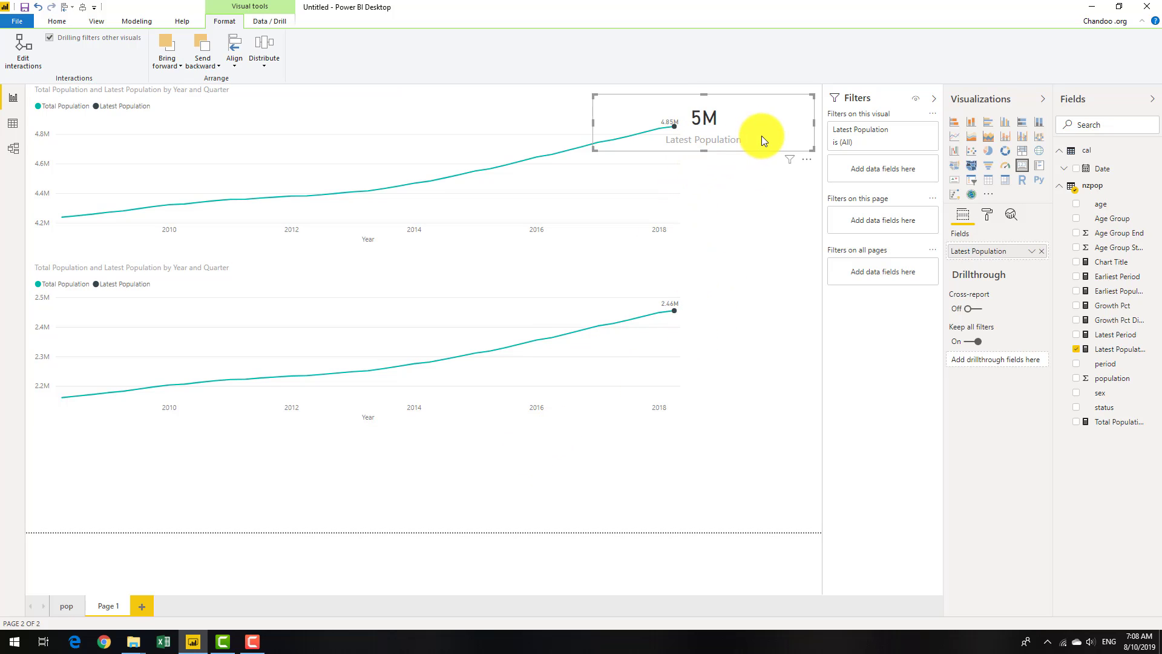
key(Delete)
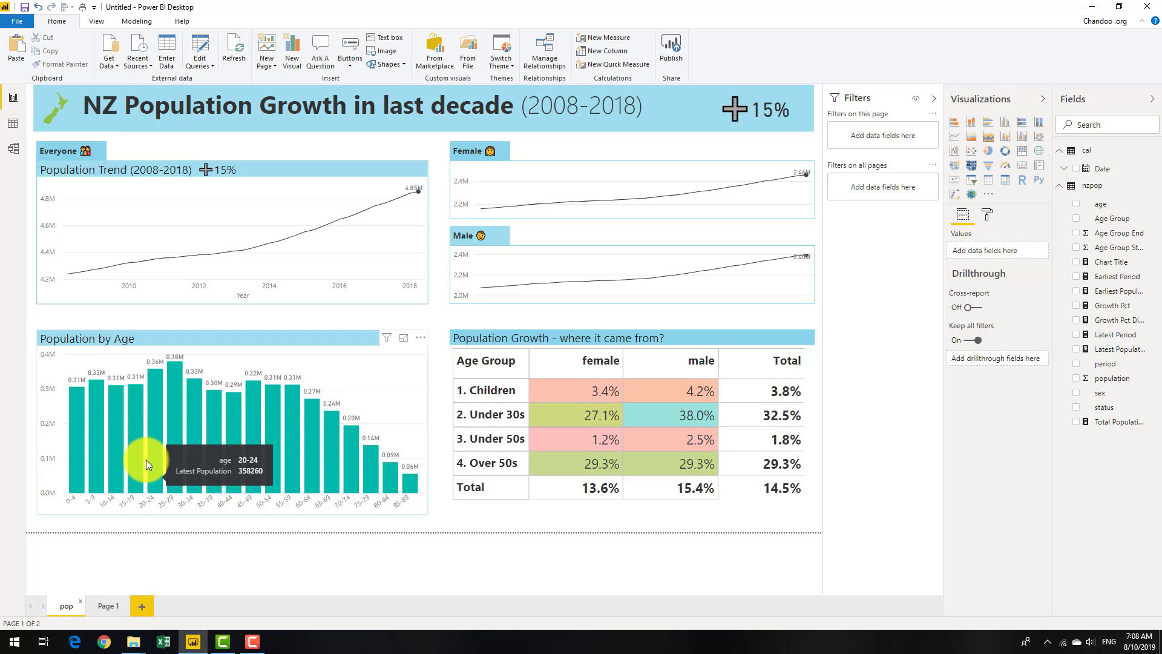
Step: Cross-filter the pop dashboard to the 25-29 age group bar
click(175, 448)
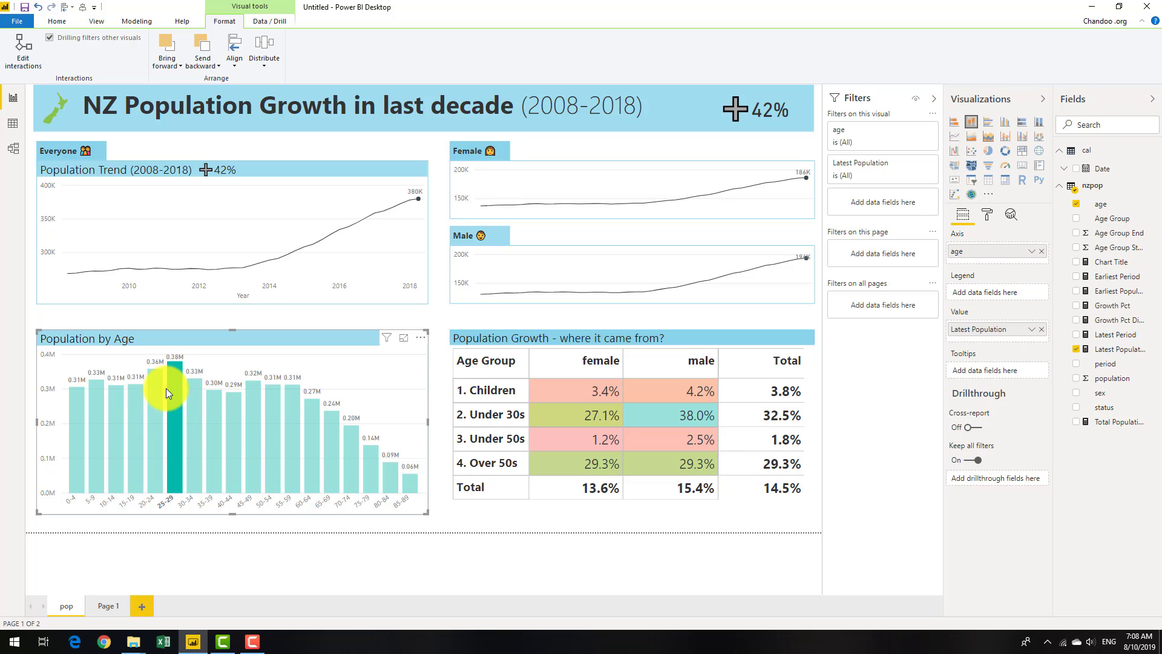
mouse_move(169, 440)
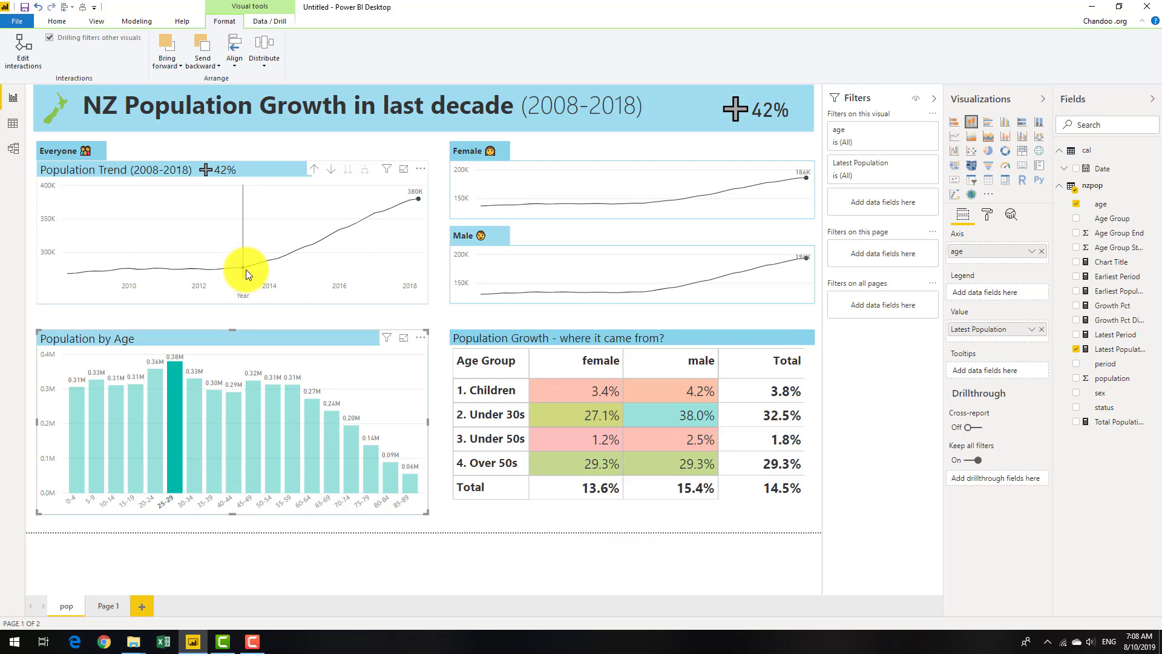
mouse_move(221, 272)
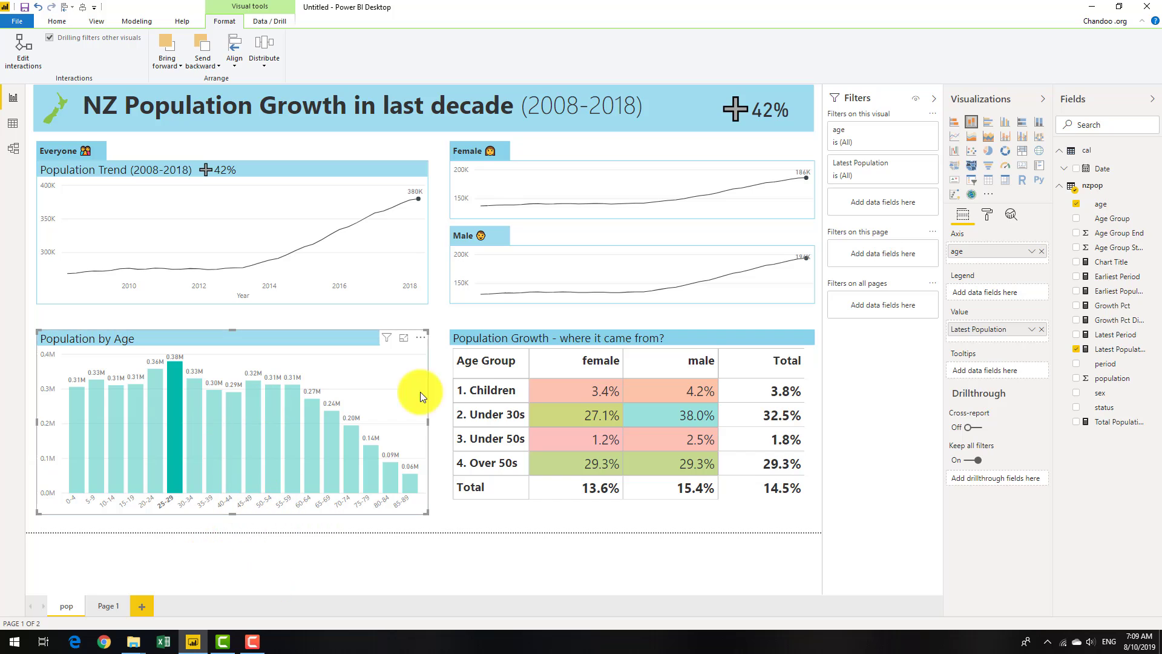
Step: Clear the 25-29 age cross-filter so all bars are full colour and growth shows 15%
click(177, 453)
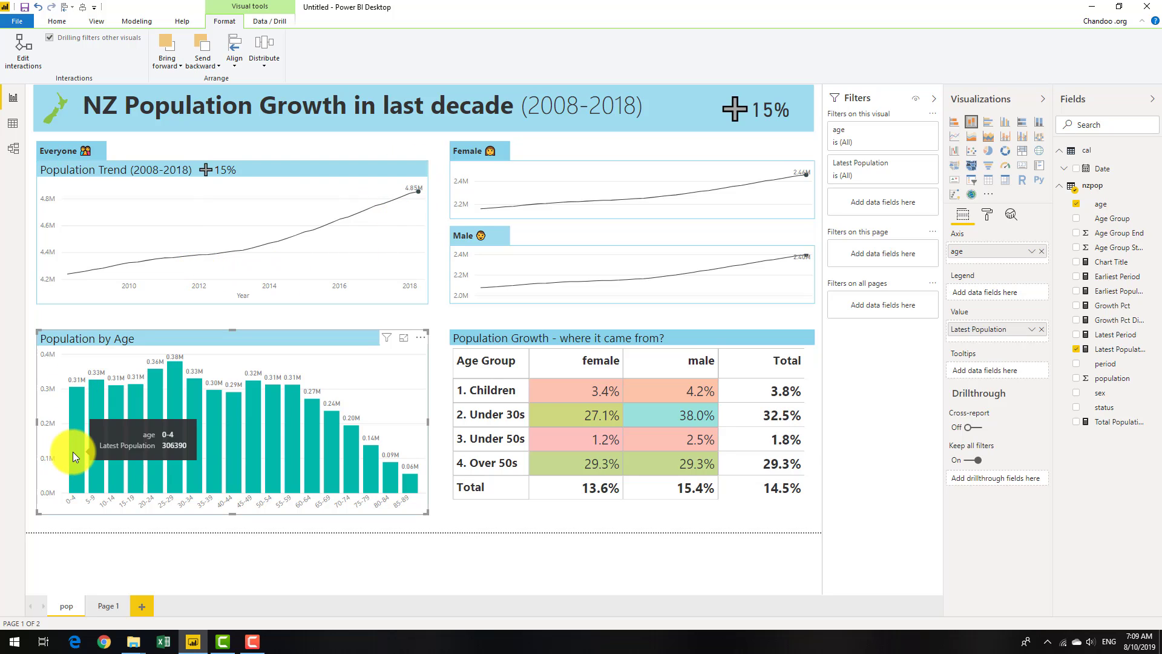
mouse_move(162, 442)
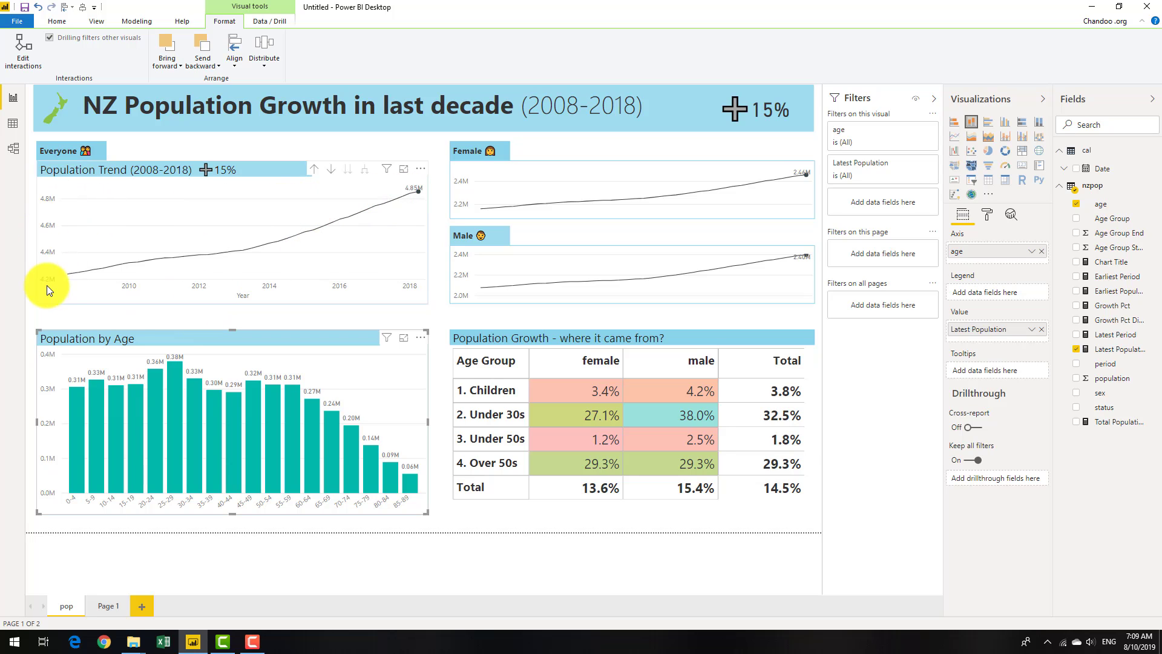
Step: On Page 1, select the top line chart and bring up its formatting options
click(103, 602)
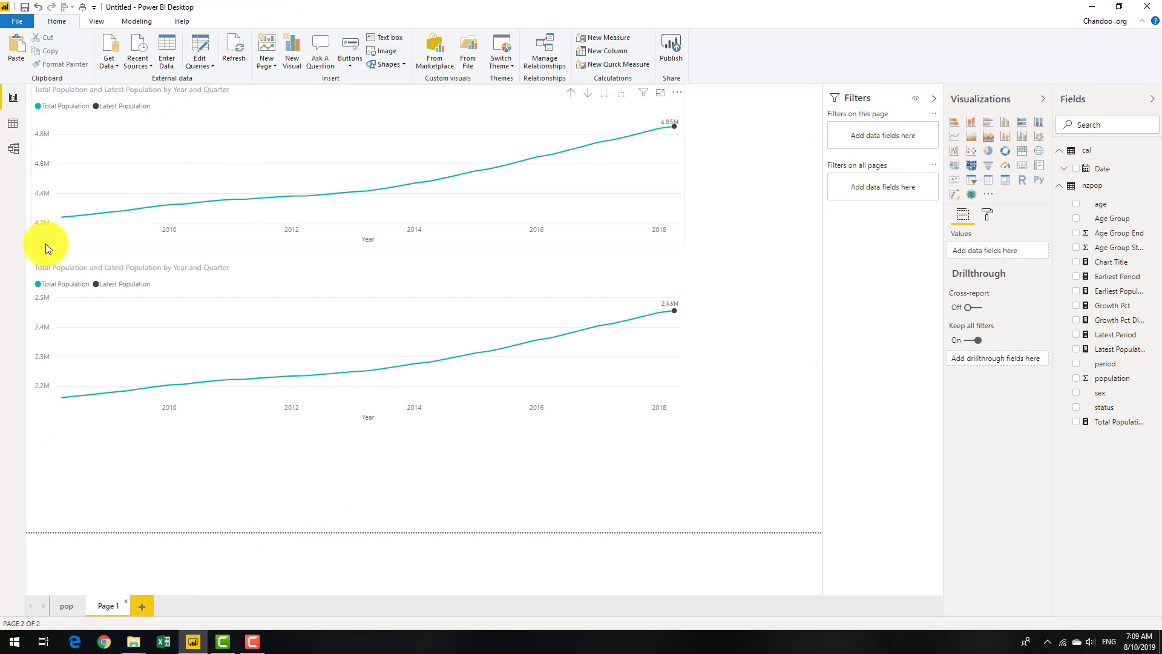
click(506, 107)
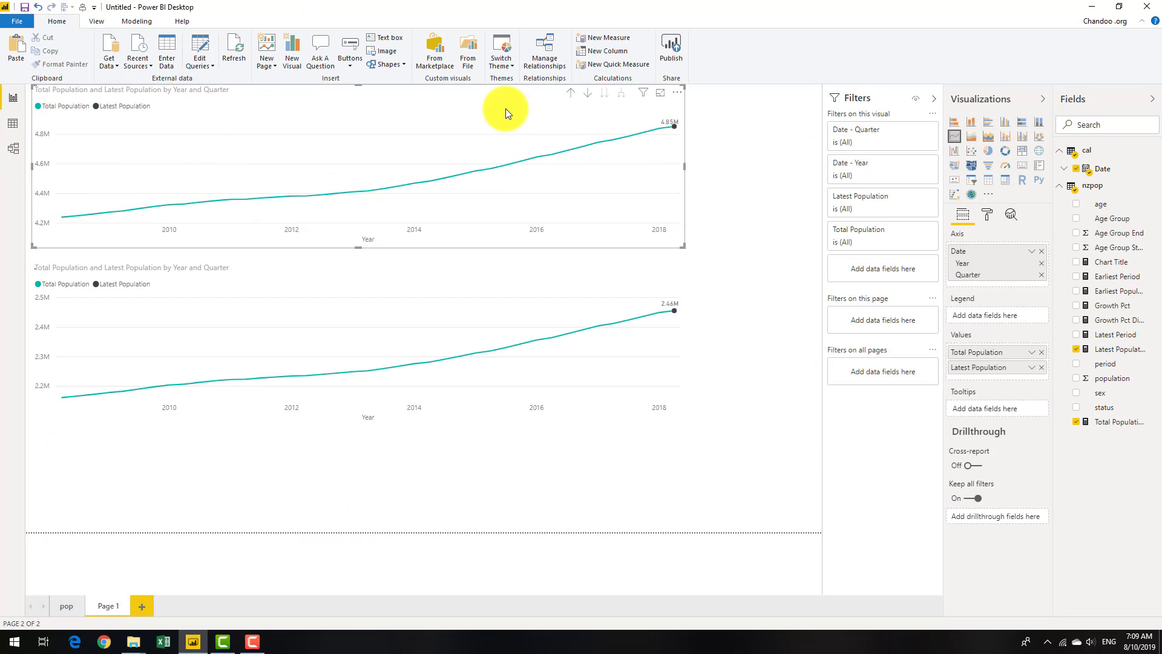
click(993, 219)
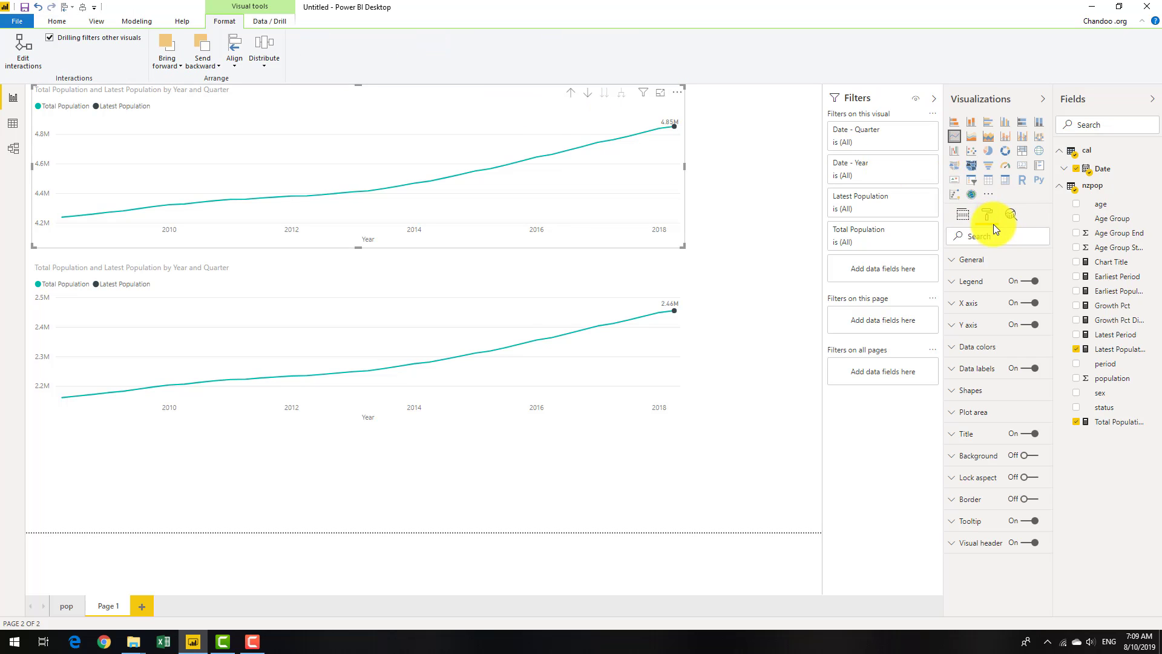
click(992, 311)
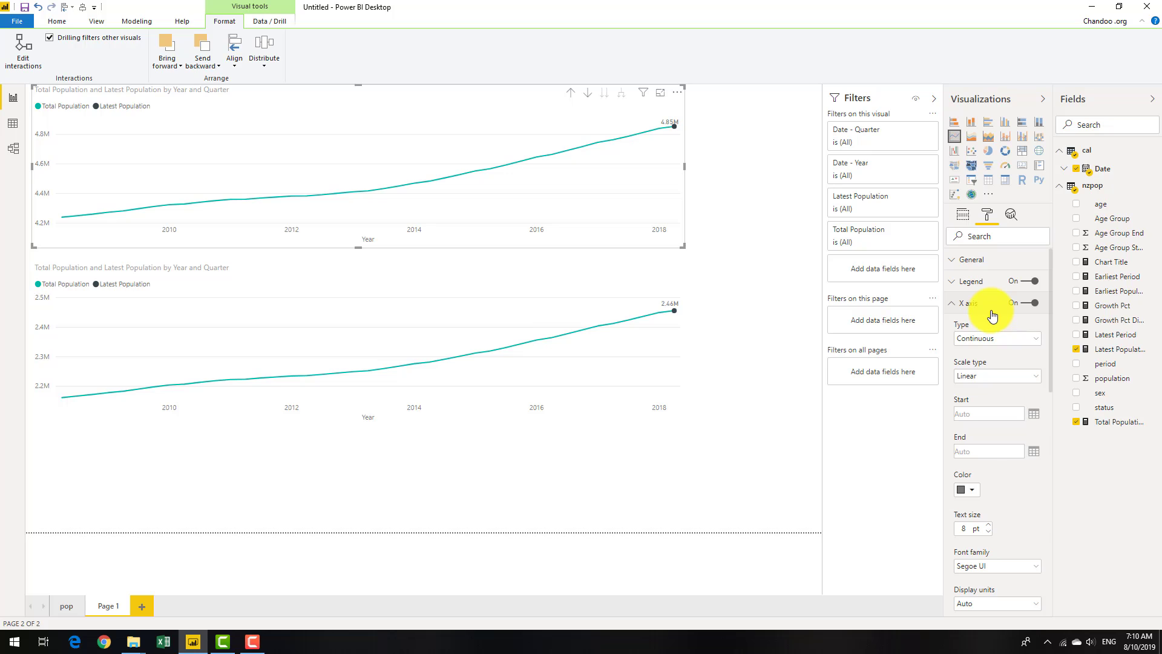
click(991, 306)
Step: Set the top chart's Y axis position to Right, then deselect the chart
click(985, 327)
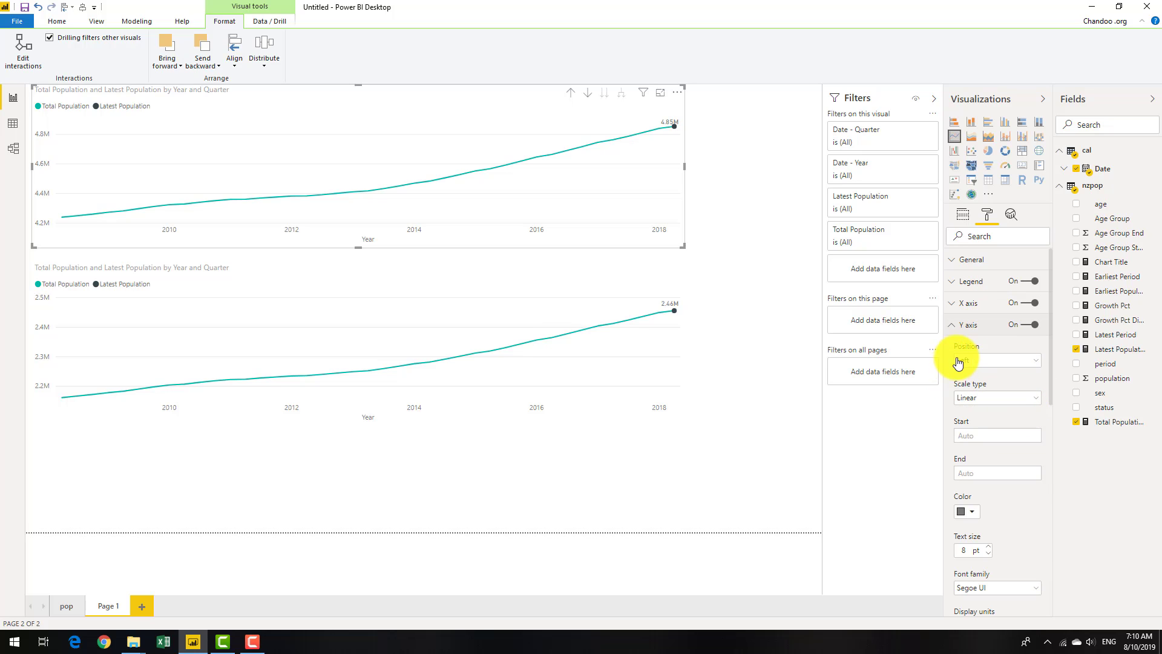
click(978, 361)
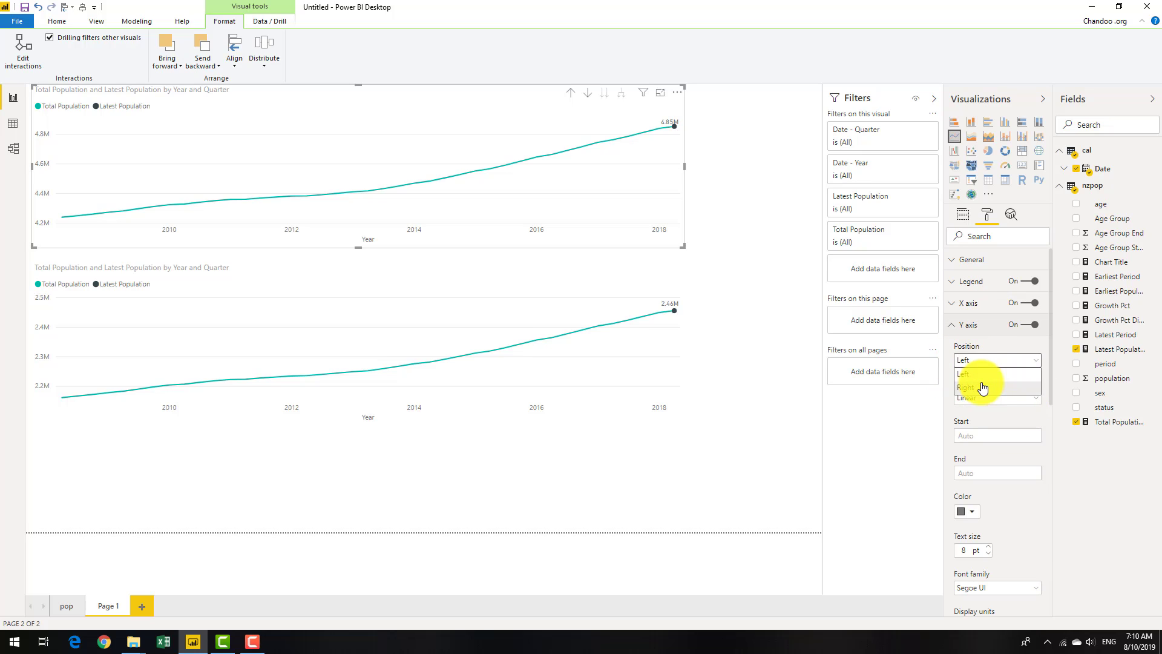
click(982, 387)
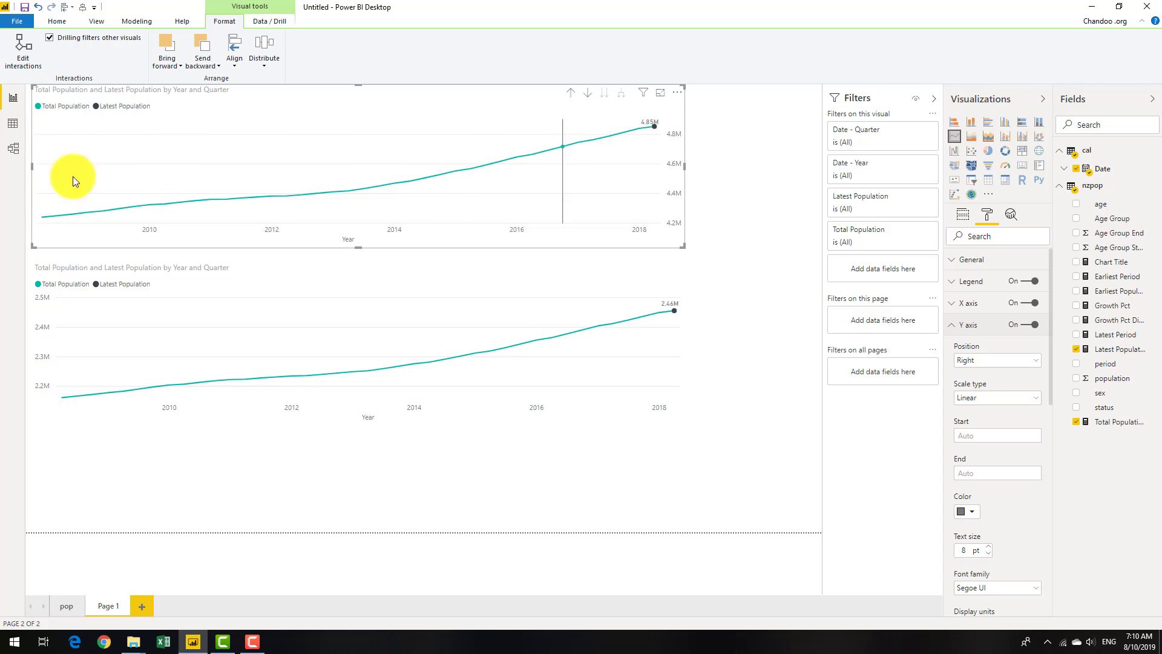
click(997, 362)
click(999, 363)
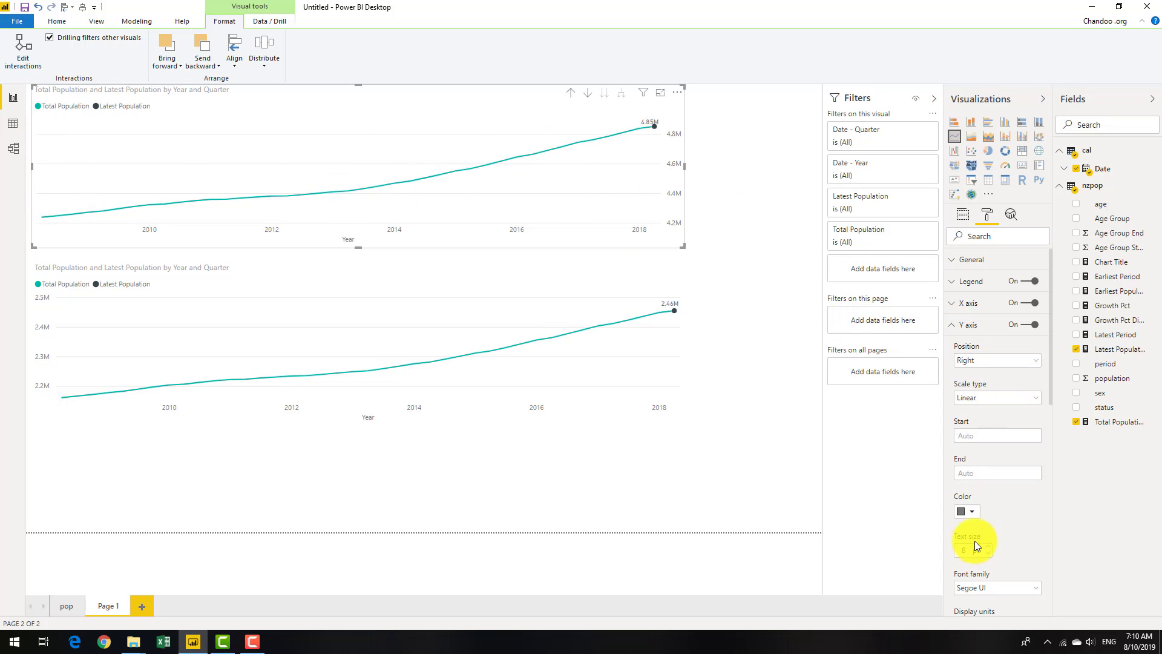
scroll(972, 540, down, 3)
scroll(959, 470, up, 3)
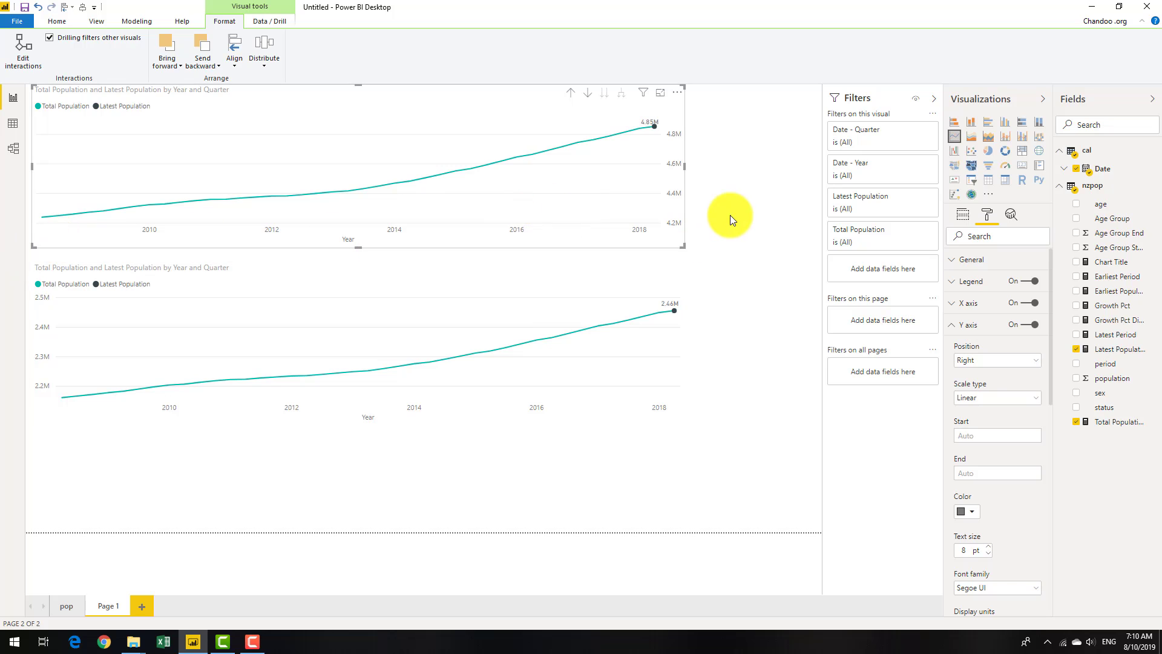
click(729, 187)
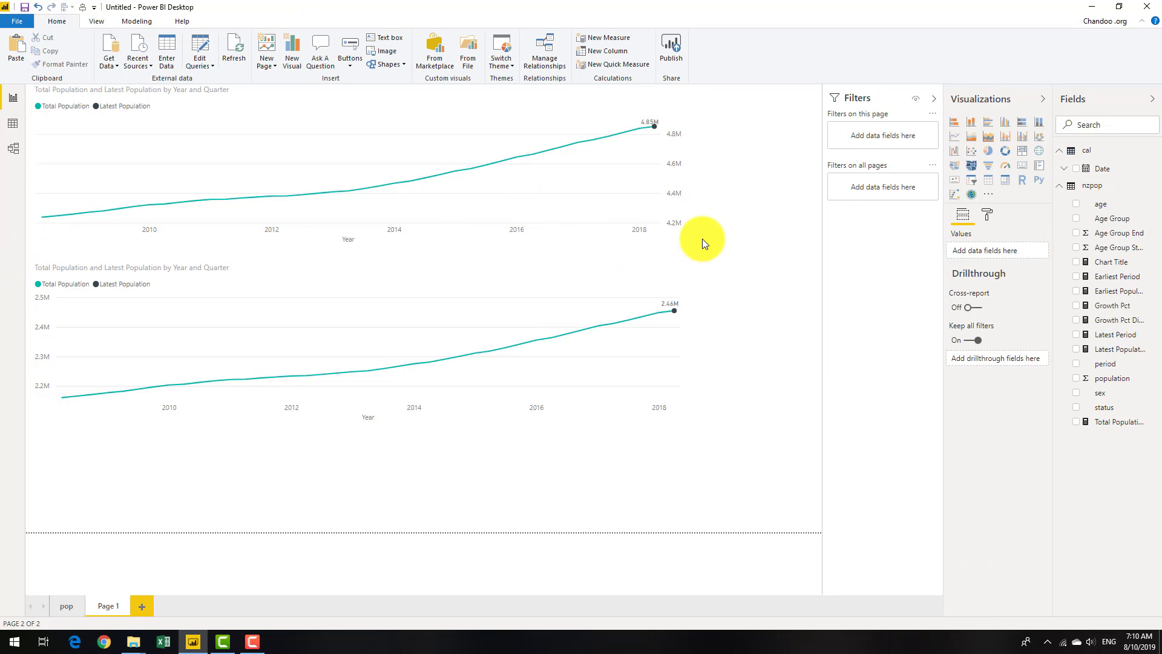